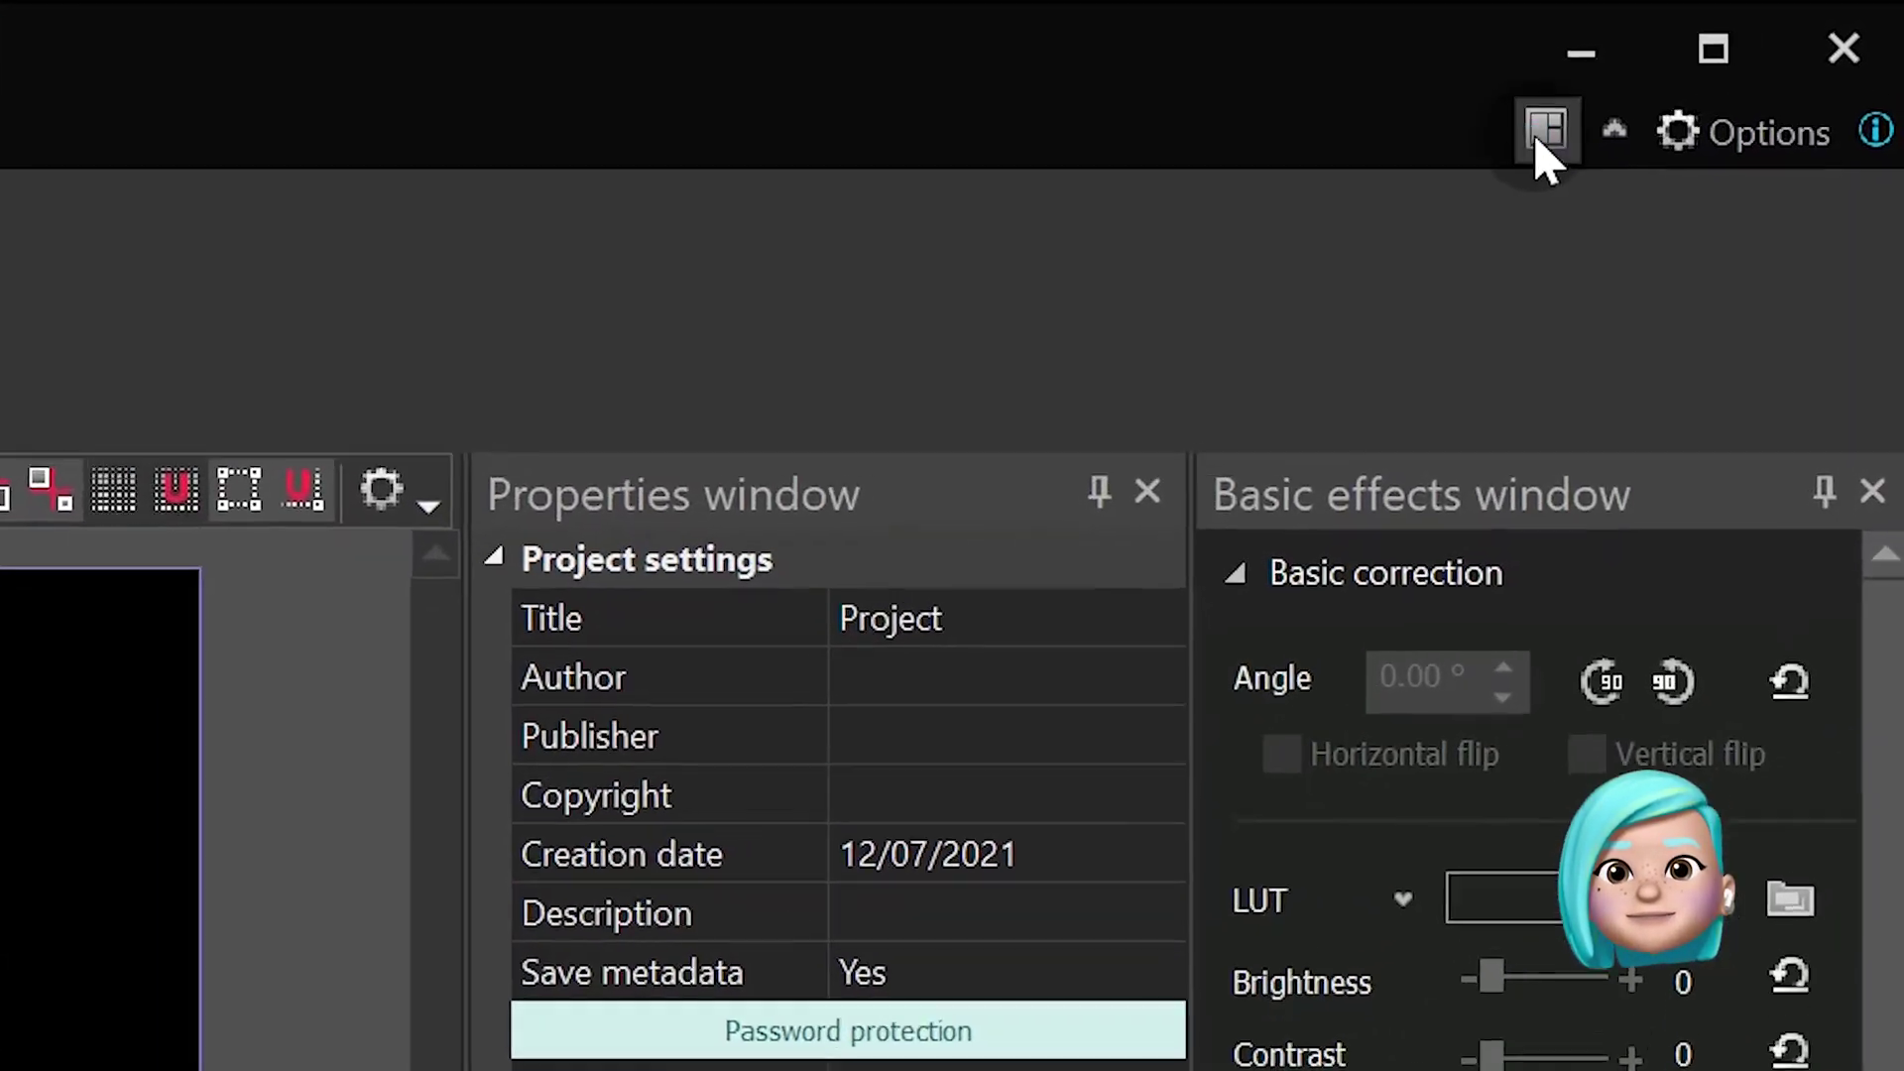
Switch to the layout with the template panel and import the Dad Vibes song file into Resources
{"action": "left_click", "coordinate": [1694, 73]}
{"action": "left_click", "coordinate": [1691, 265]}
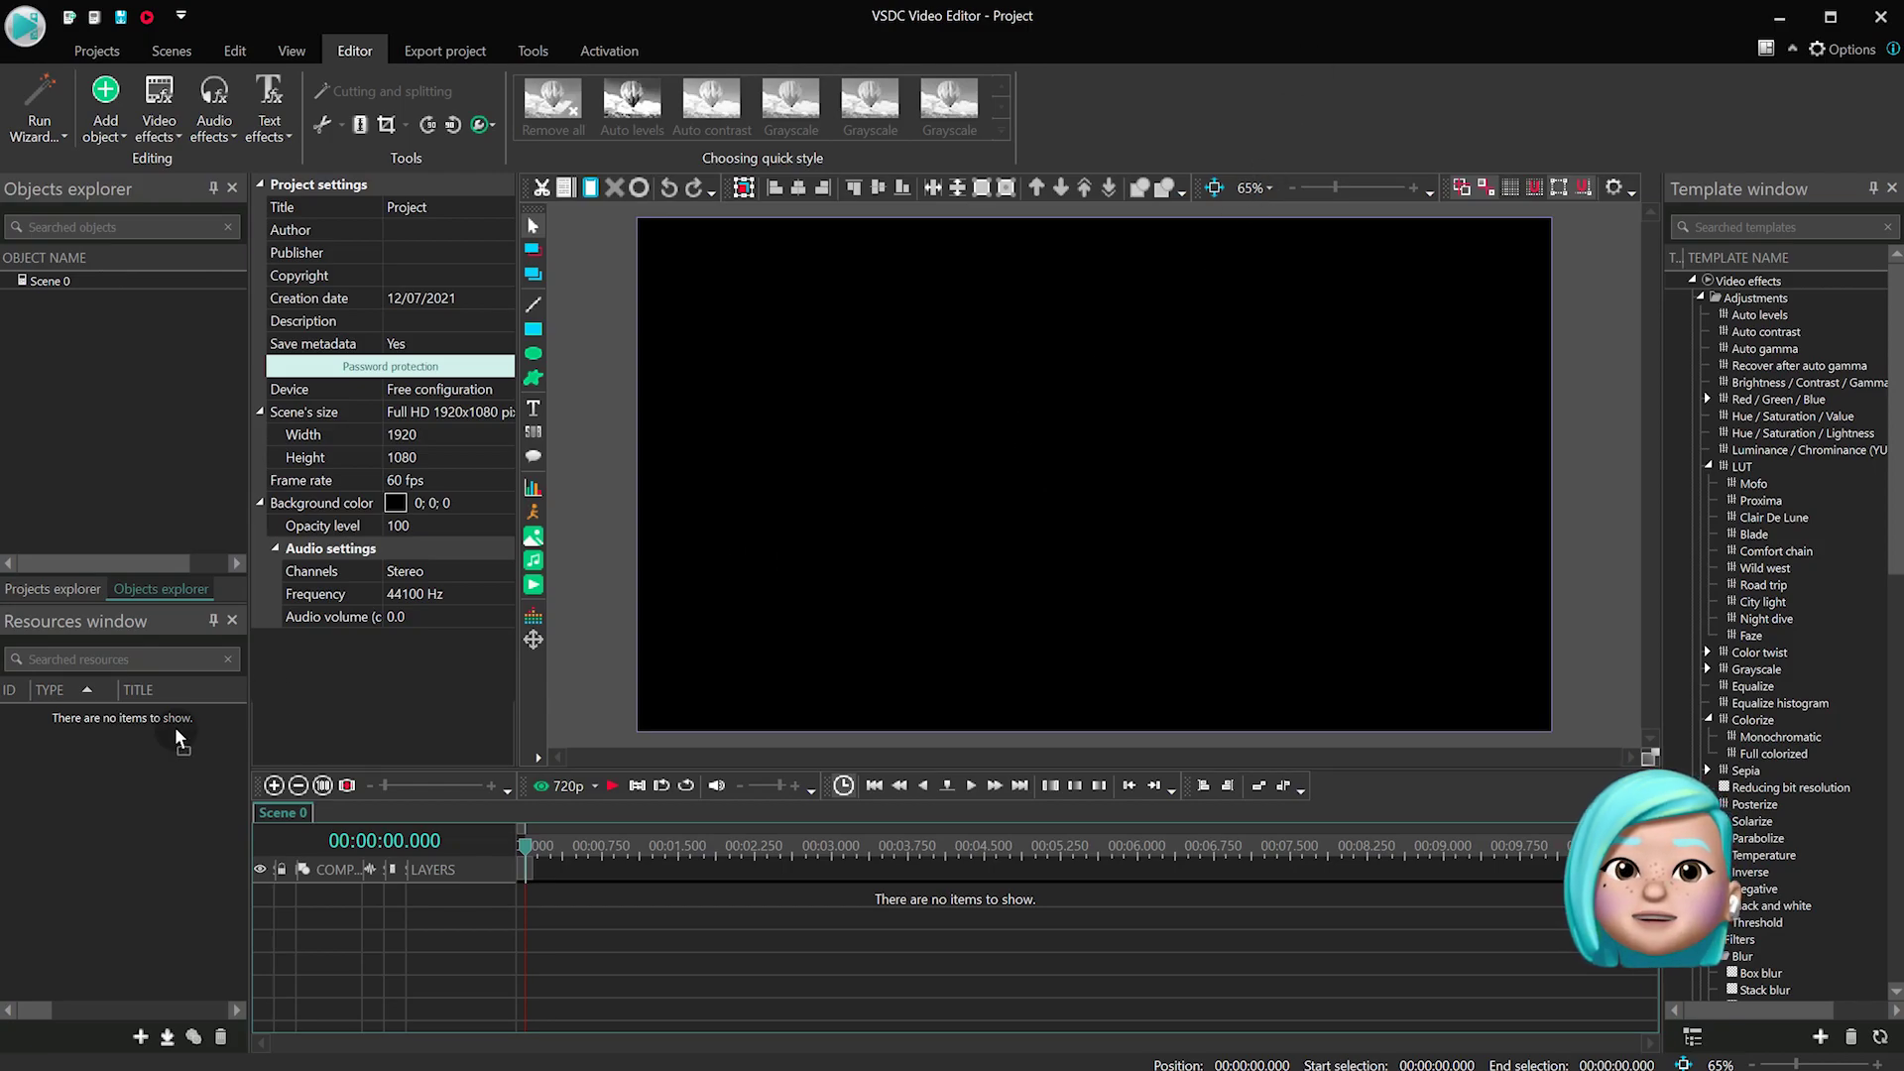
{"action": "left_click_drag", "start_coordinate": [174, 728], "coordinate": [124, 756]}
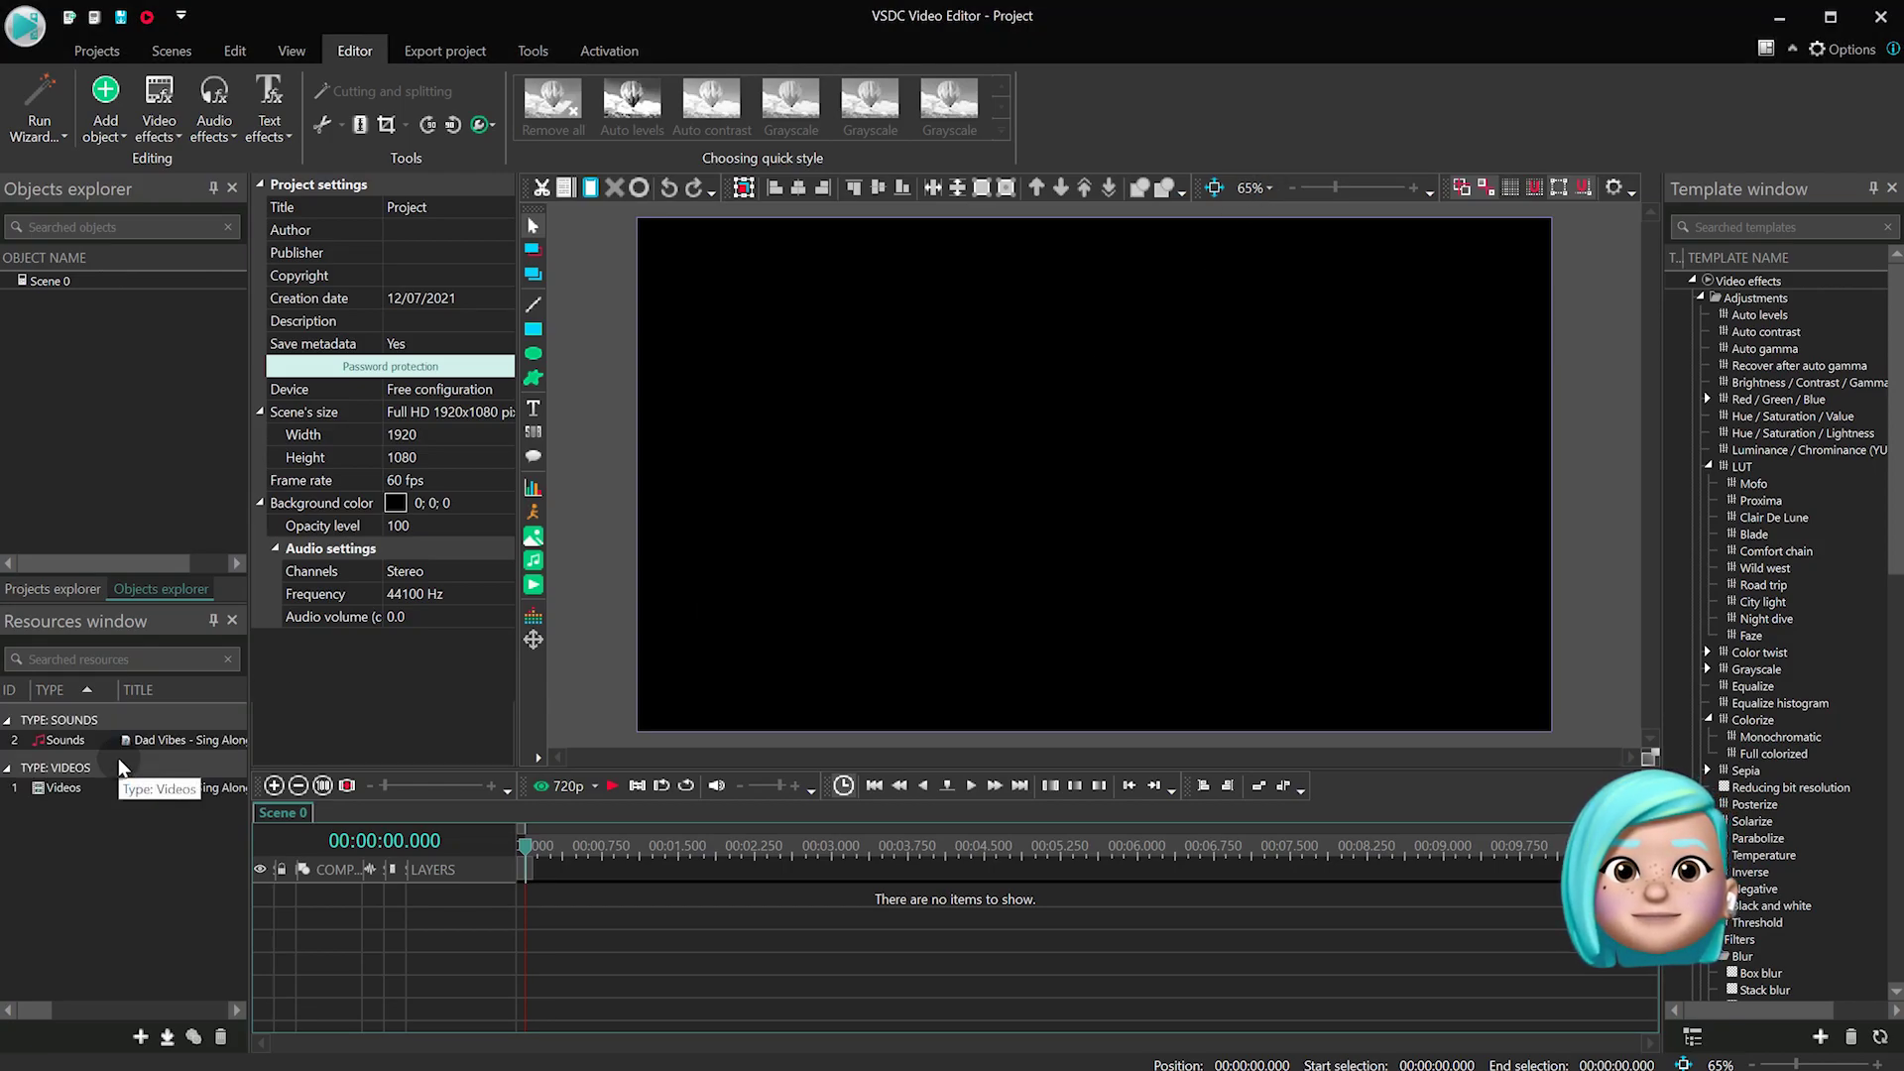
{"action": "left_click", "coordinate": [143, 848]}
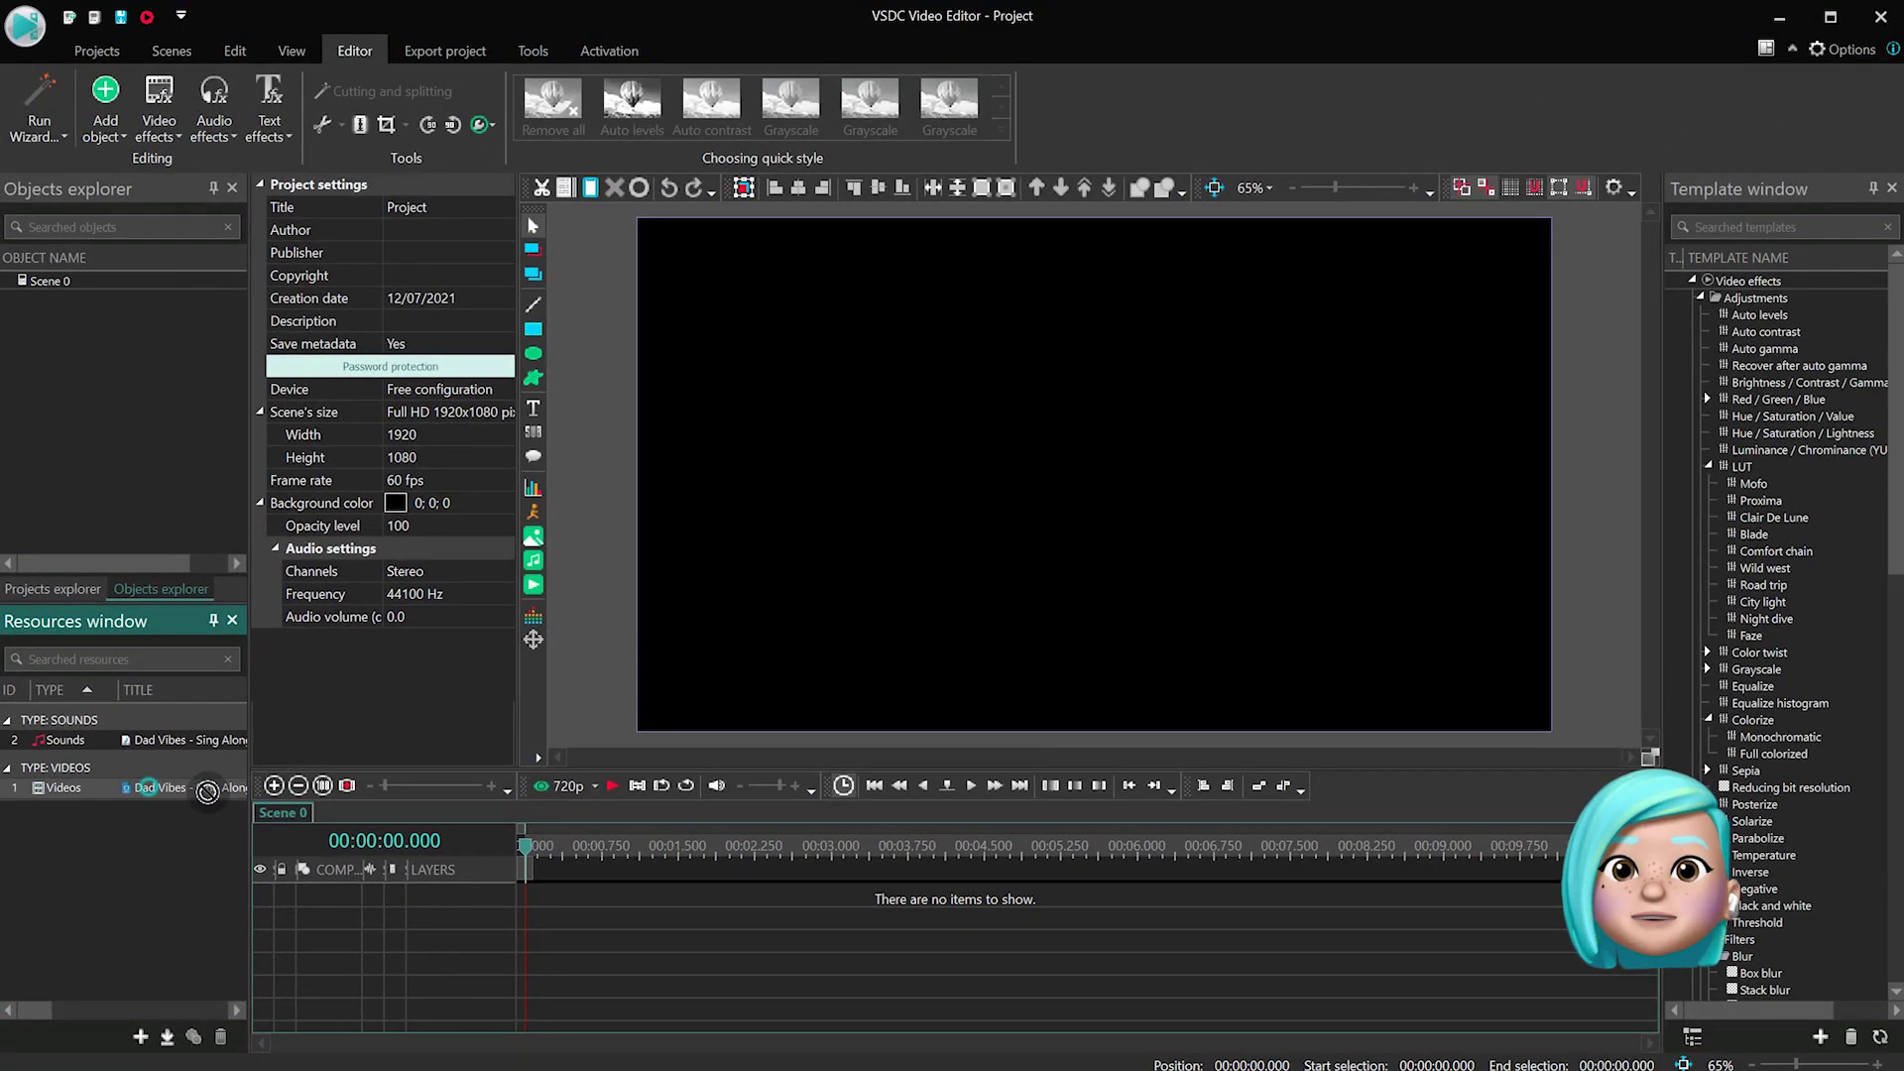
Add the Dad Vibes video to the scene and place its song on a new timeline layer
{"action": "left_click", "coordinate": [1138, 500]}
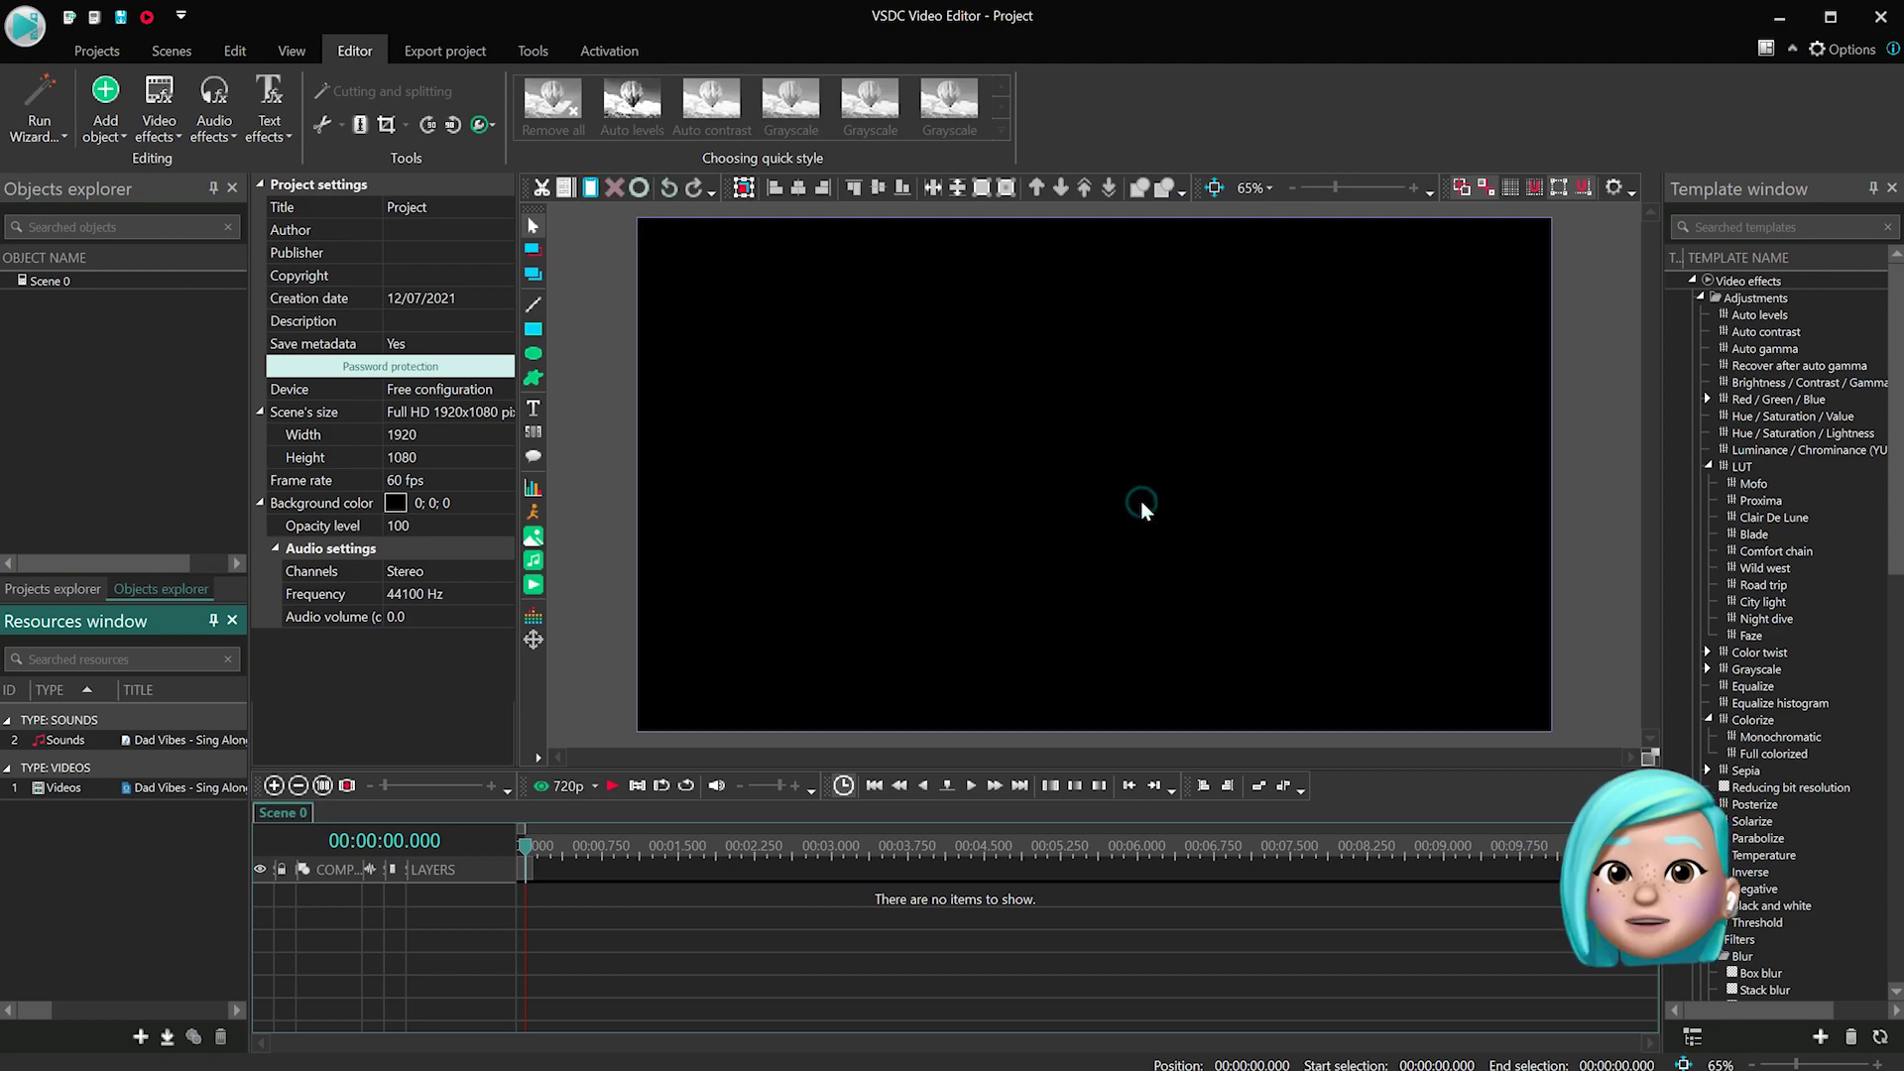
{"action": "left_click", "coordinate": [181, 741]}
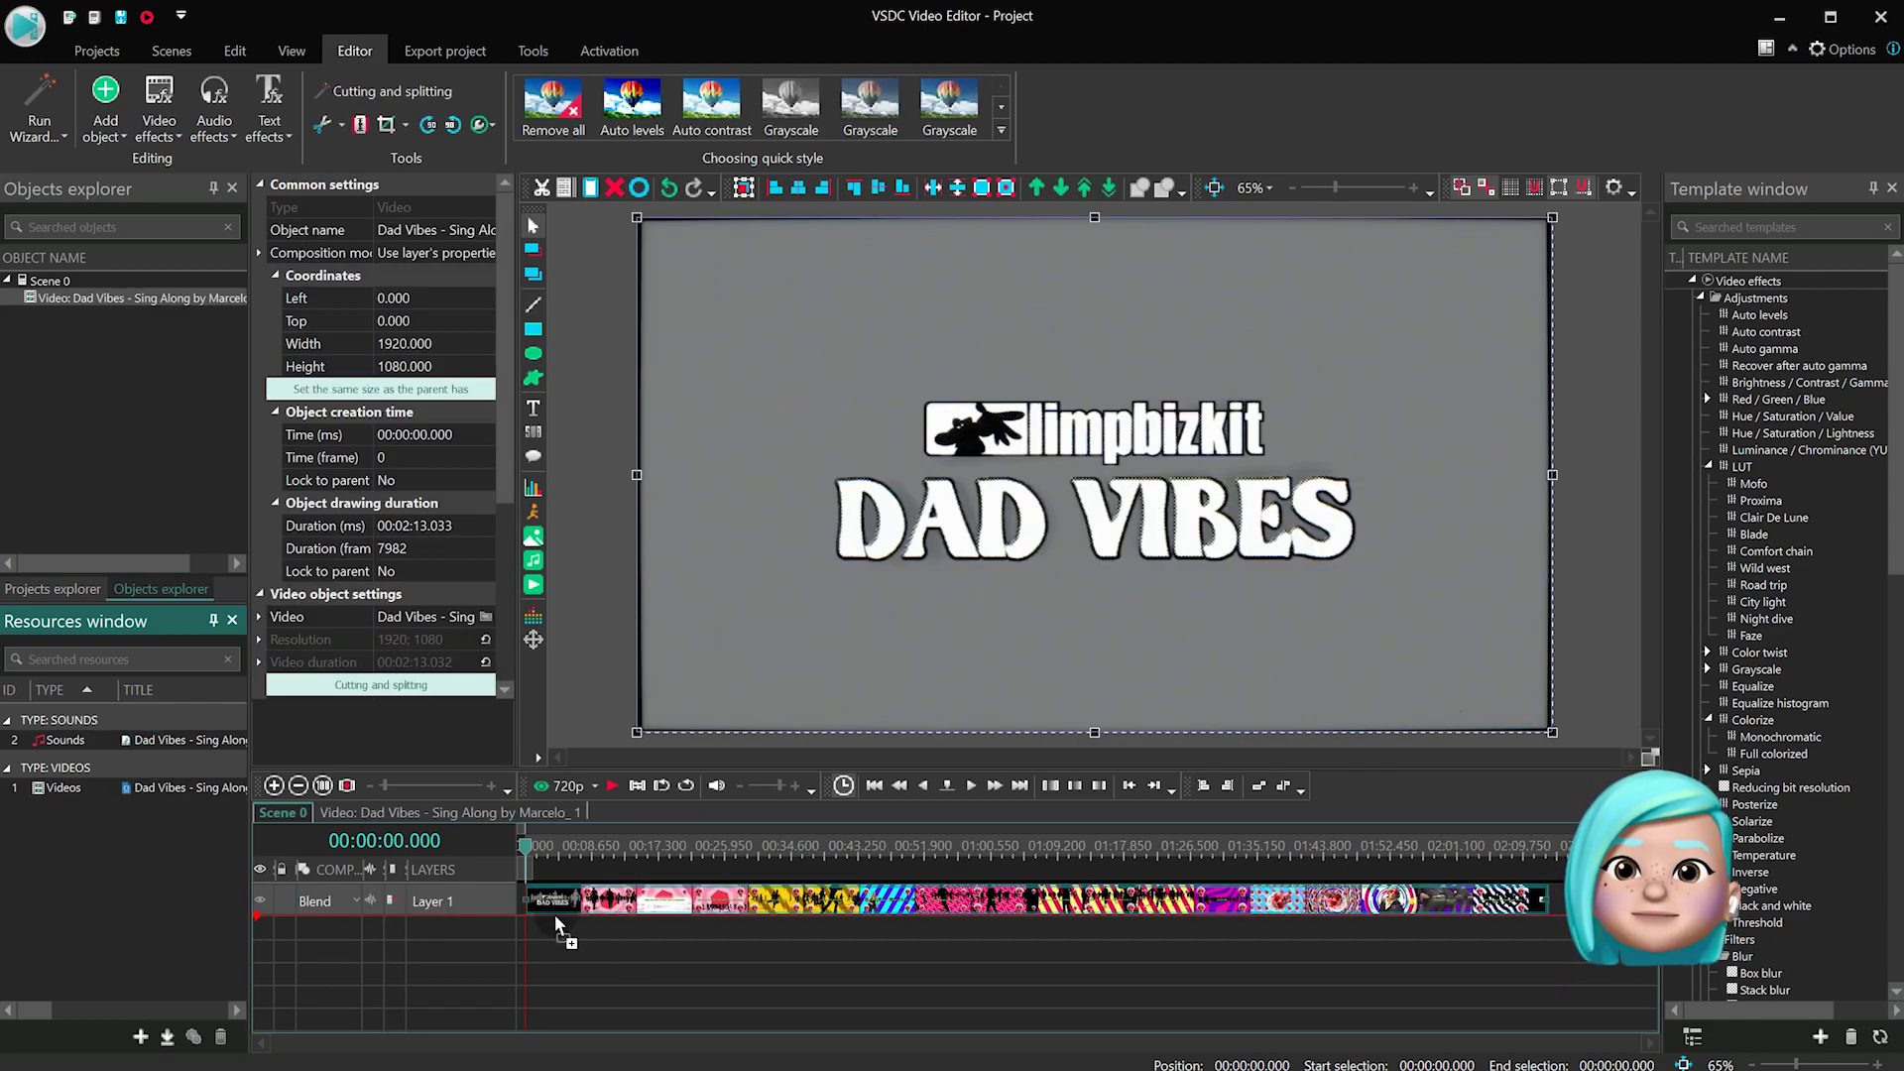
{"action": "left_click_drag", "start_coordinate": [556, 915], "coordinate": [554, 922]}
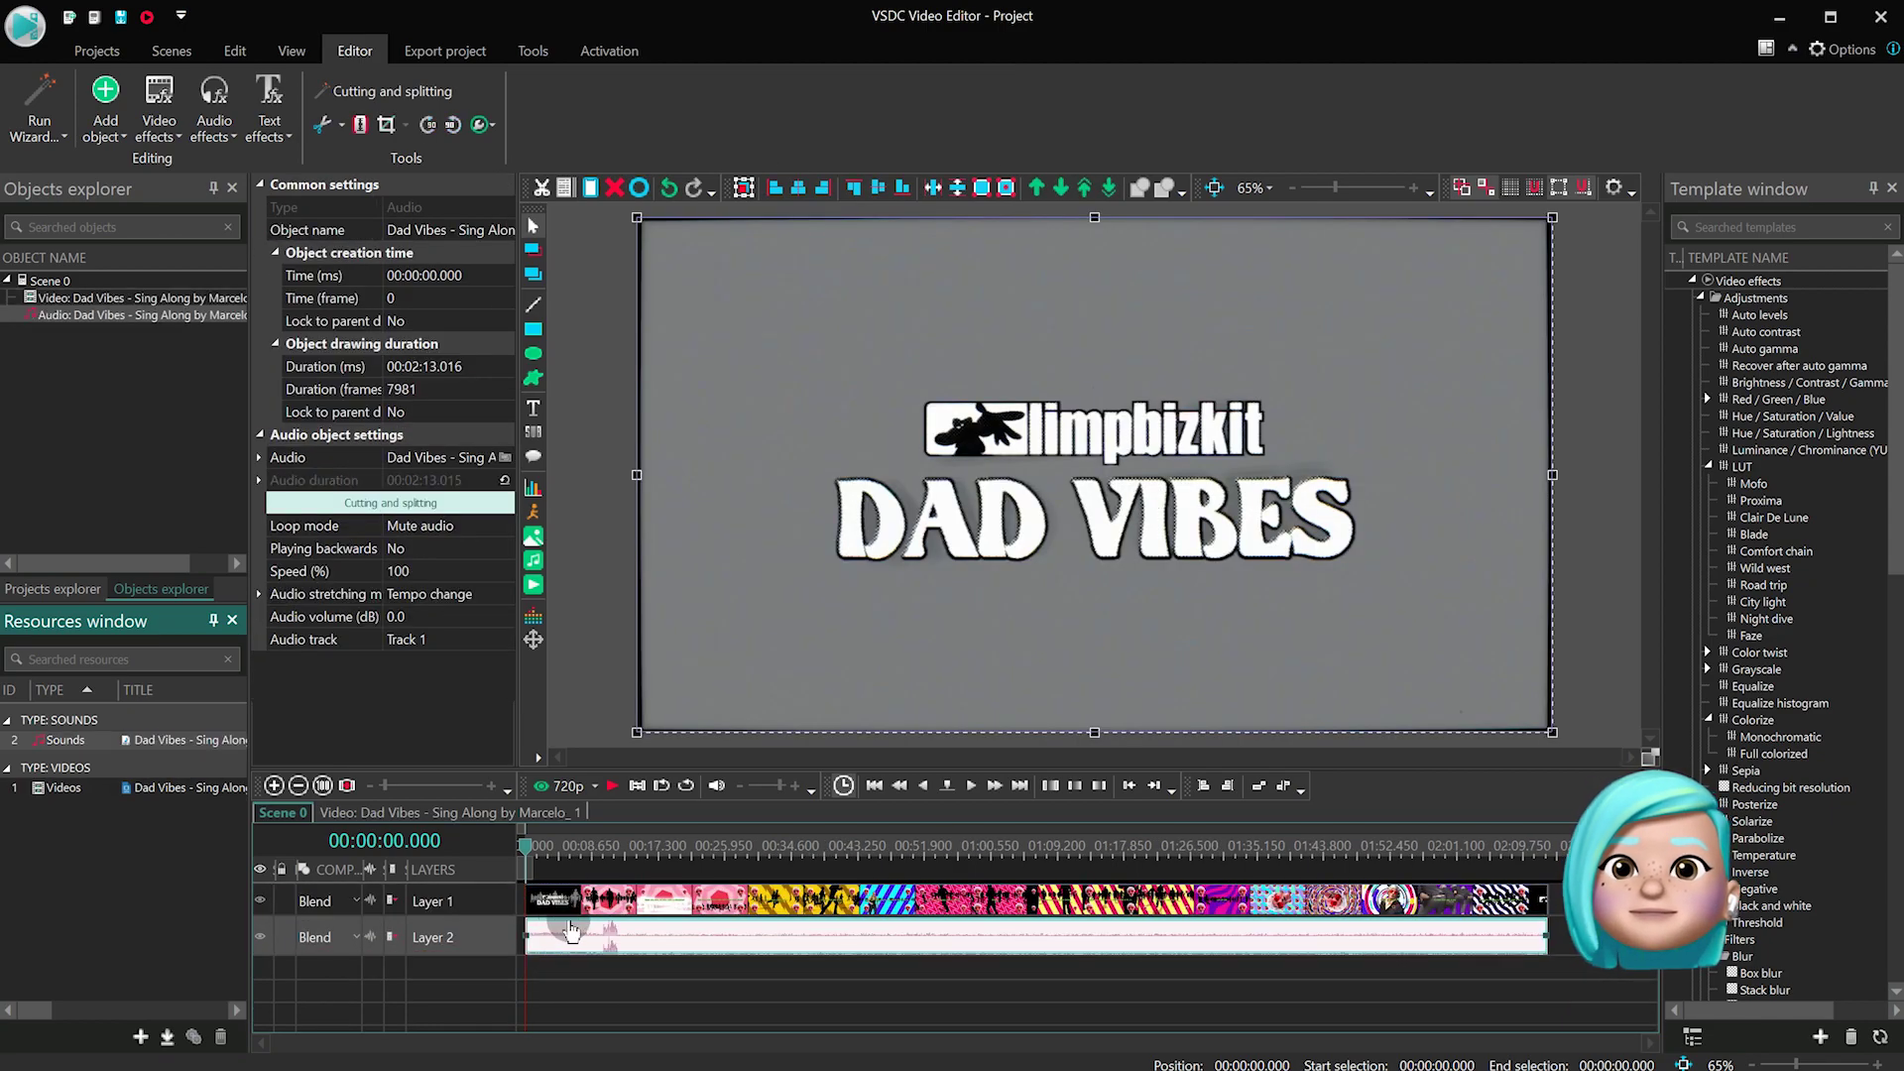
Inside the video clip, draw an audio spectrum object nearly filling the frame
{"action": "double_click", "coordinate": [752, 895]}
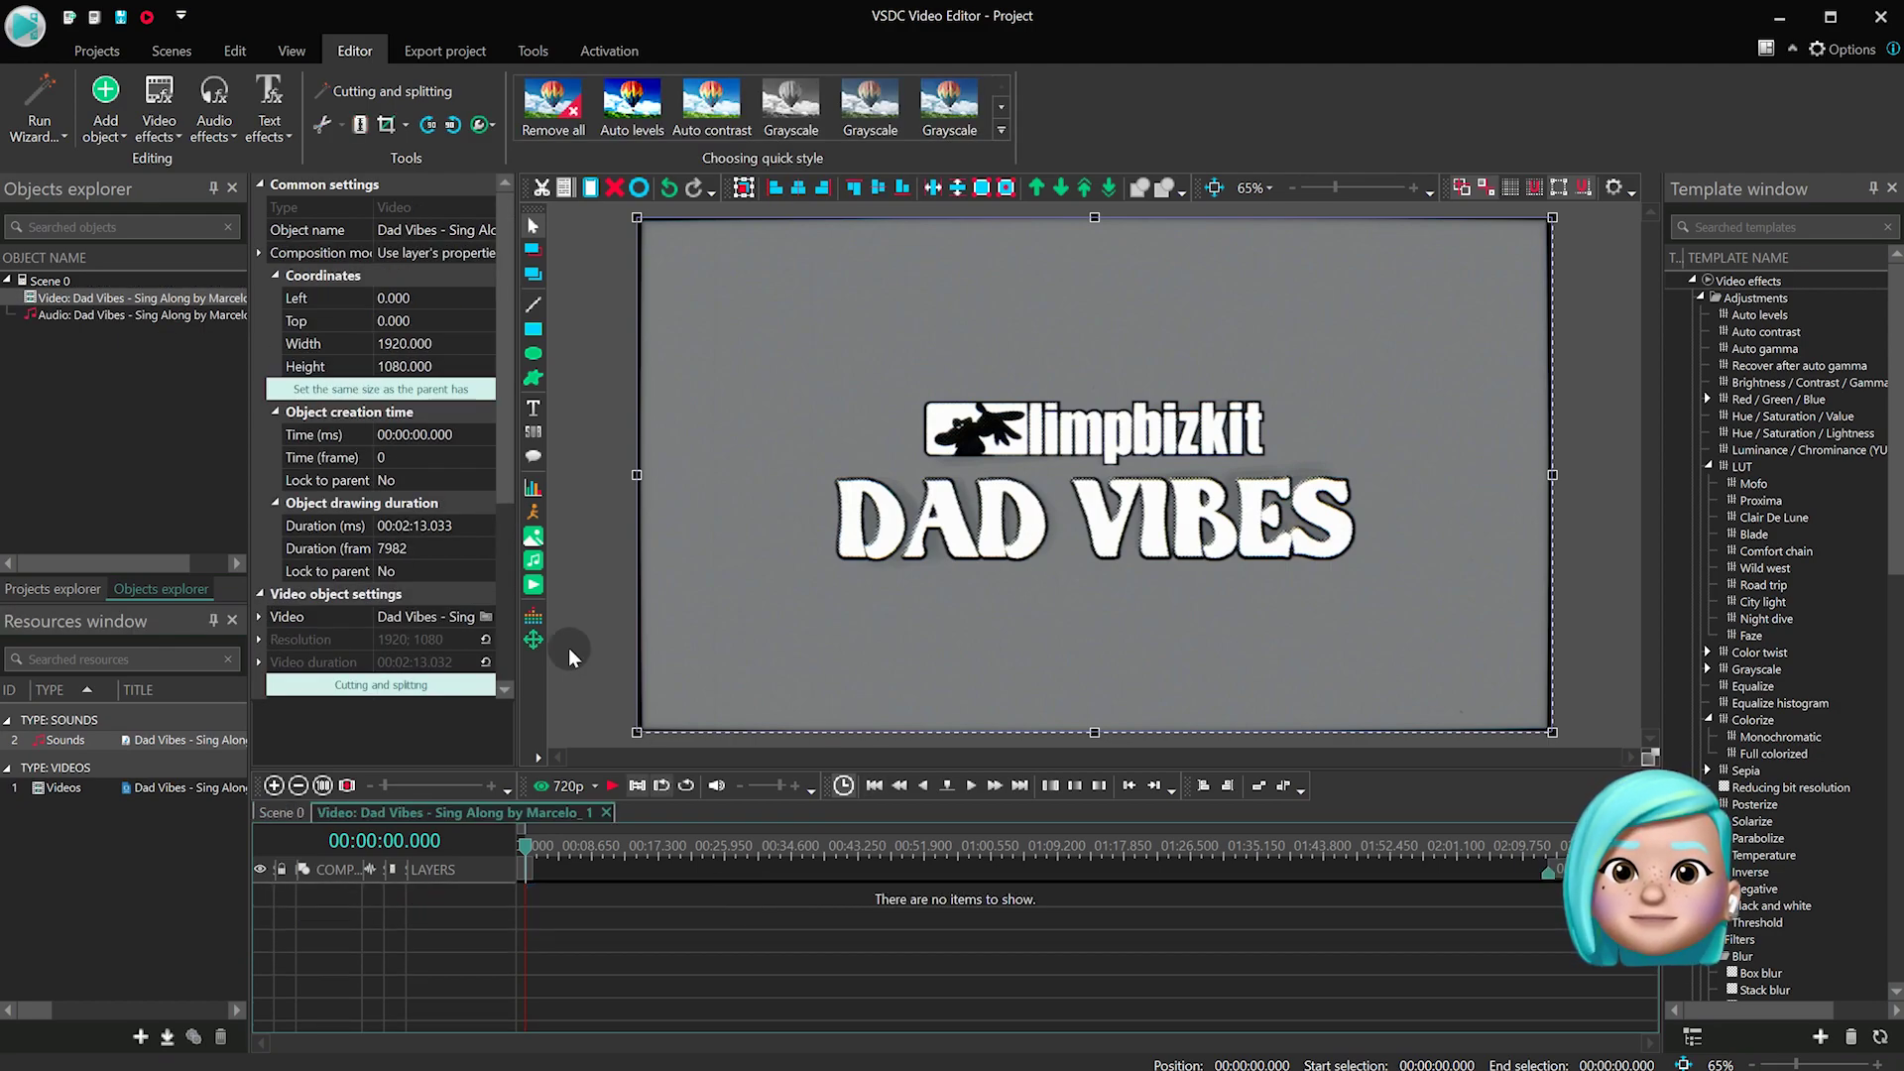
{"action": "left_click", "coordinate": [536, 616]}
{"action": "left_click", "coordinate": [666, 622]}
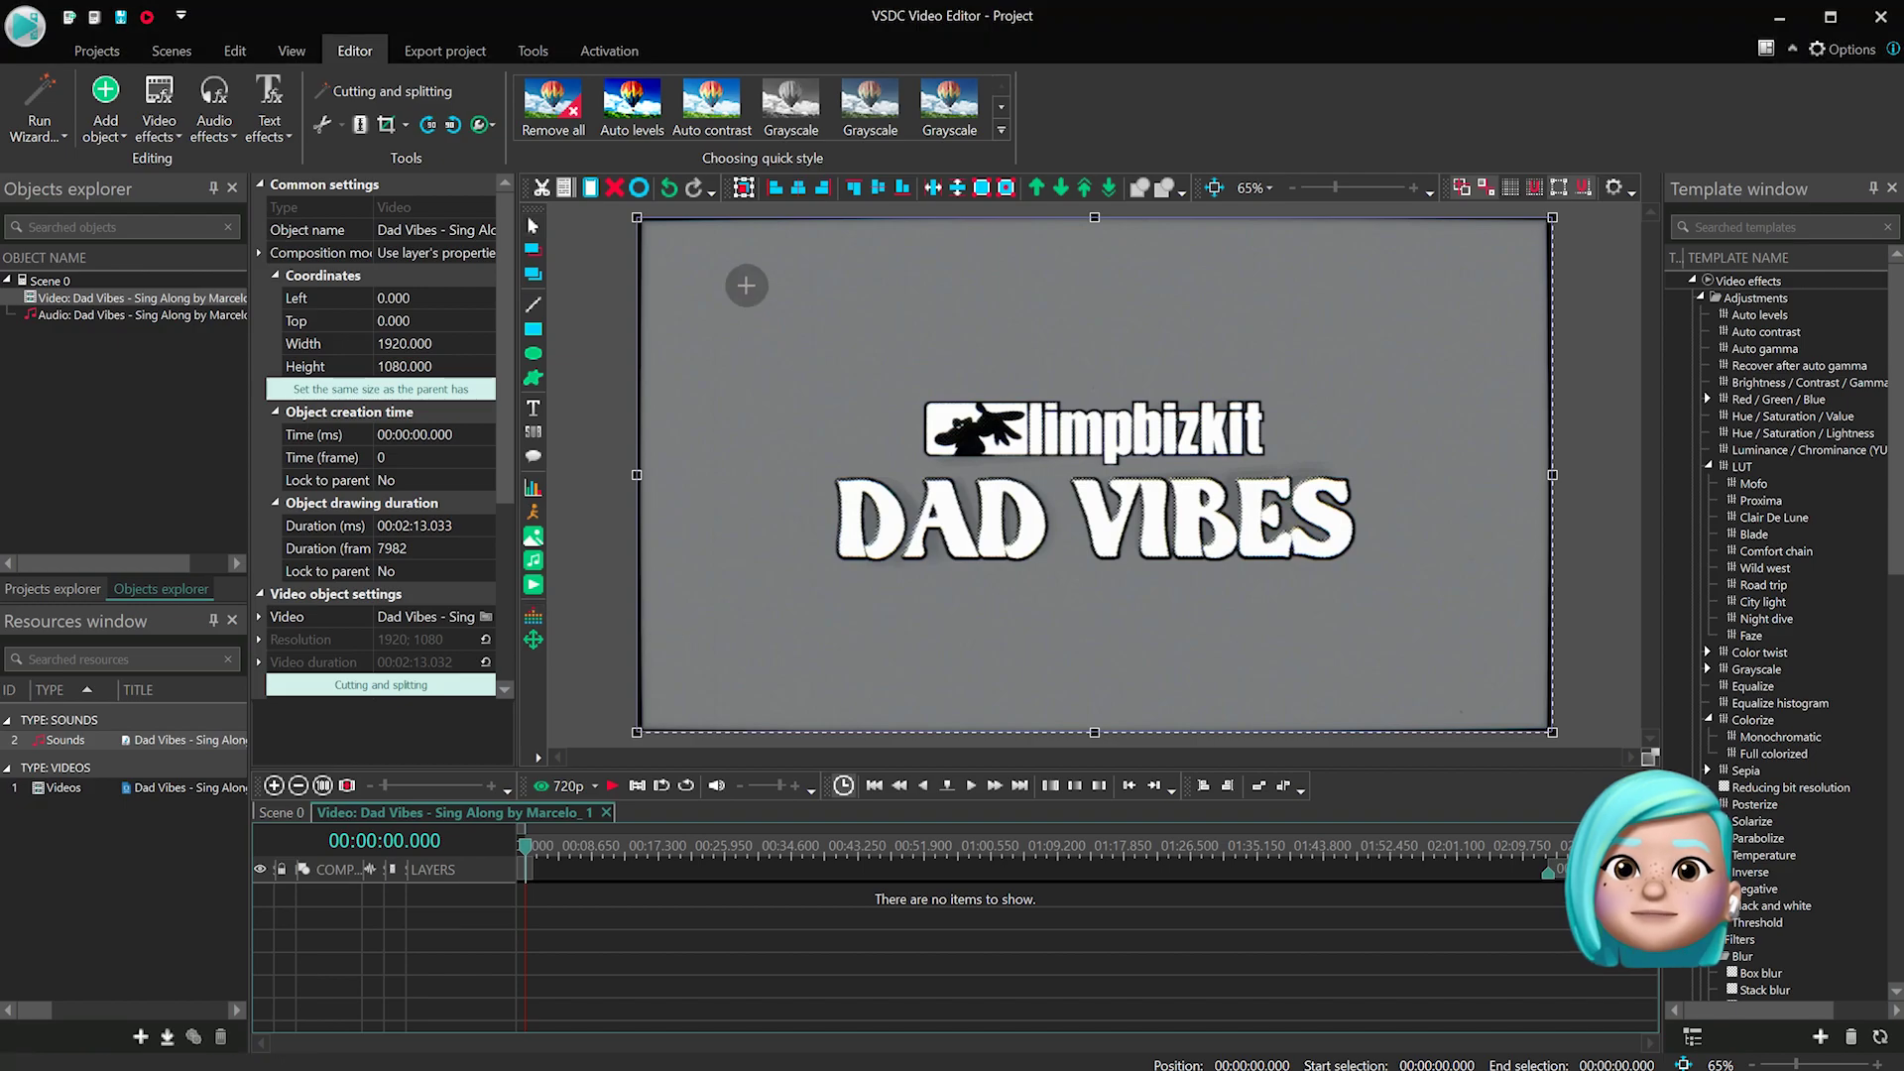
{"action": "left_click_drag", "start_coordinate": [663, 238], "coordinate": [1482, 694]}
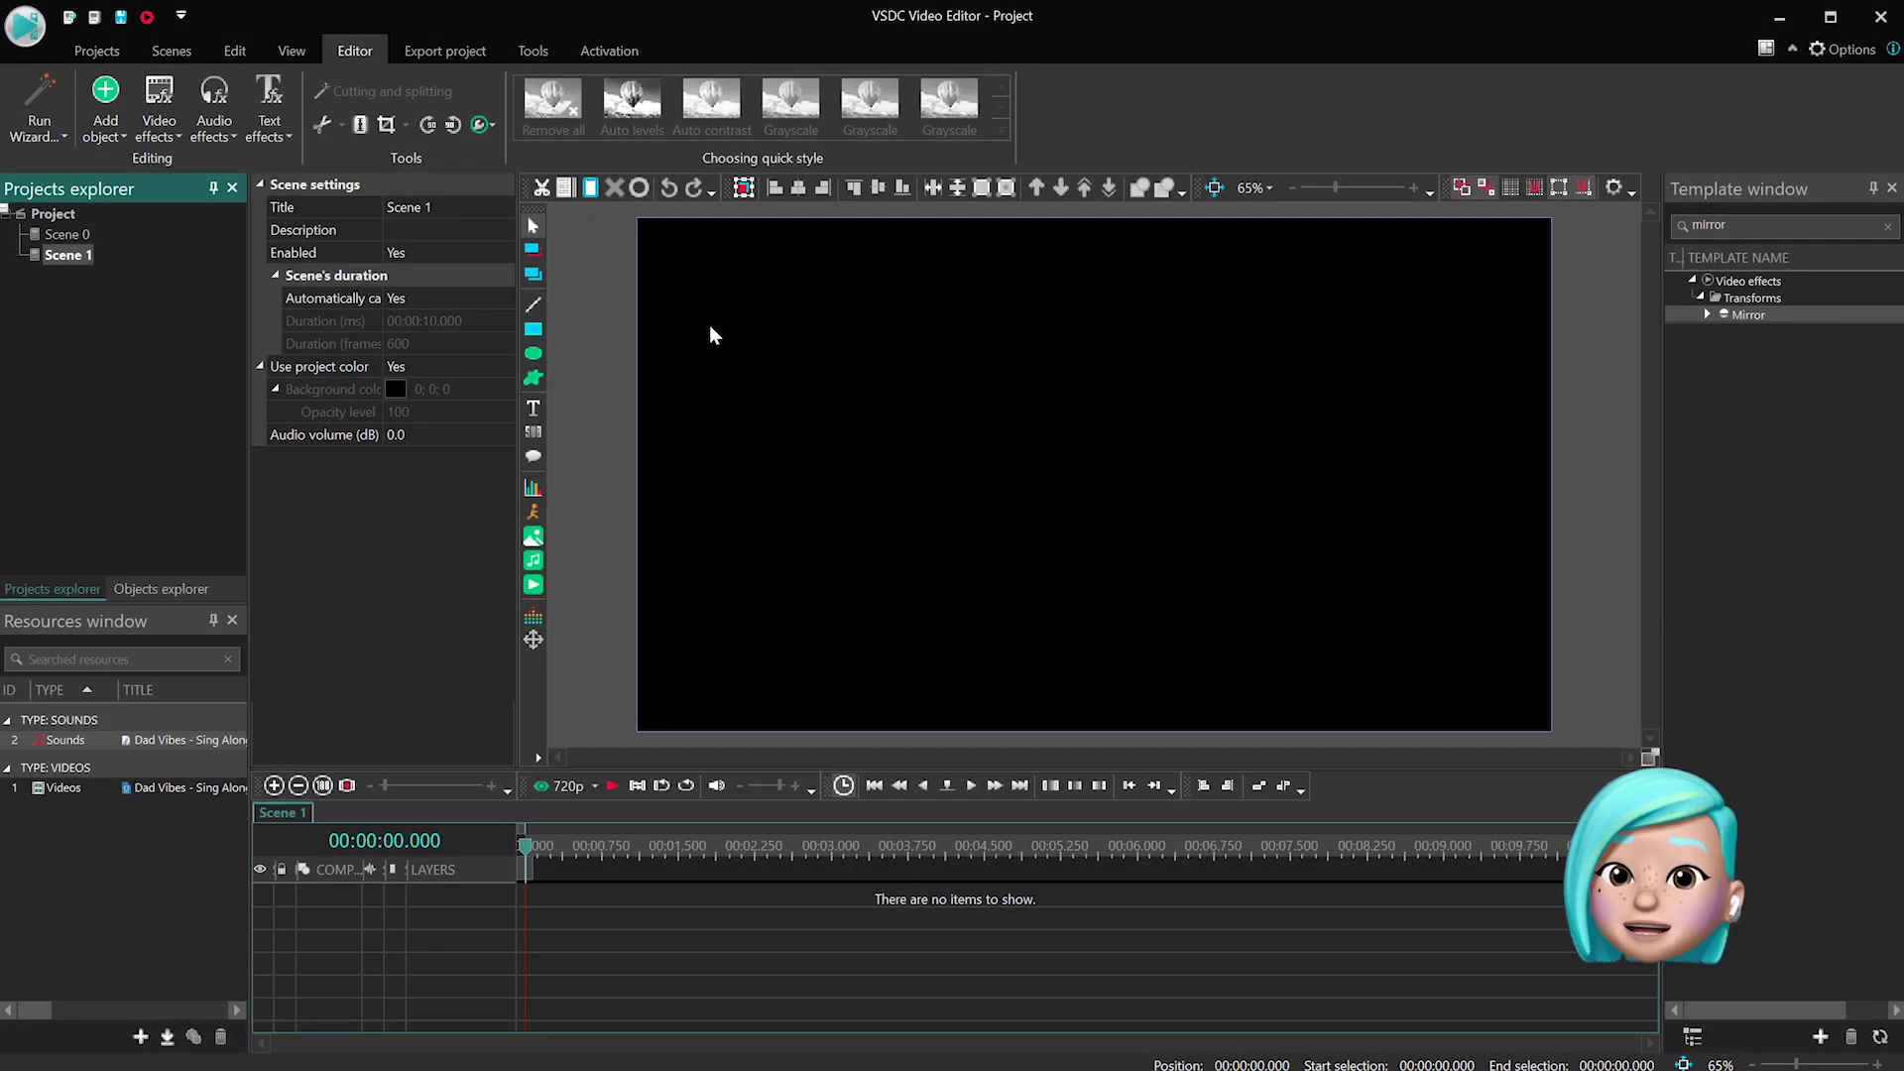
Place the song on Scene 1's timeline and add an audio abstraction using the song as its source
{"action": "left_click", "coordinate": [150, 872]}
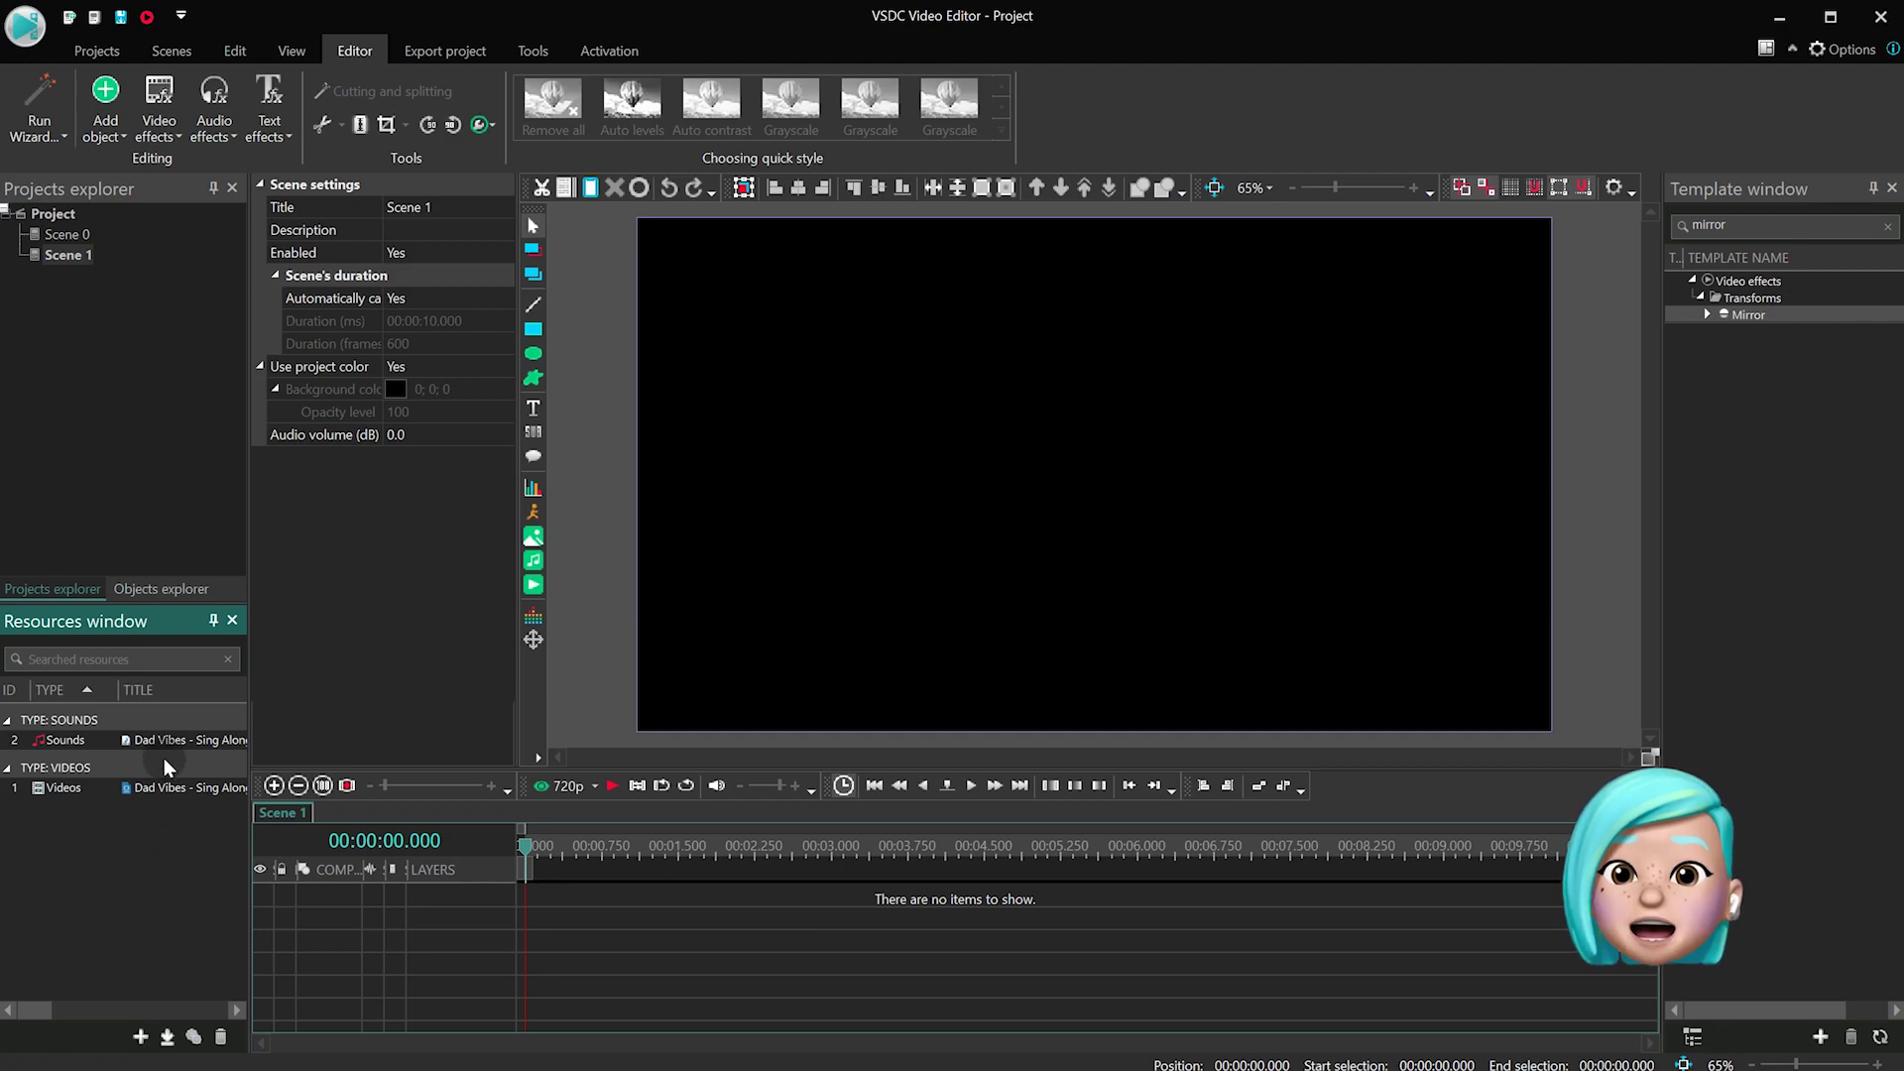
{"action": "left_click_drag", "start_coordinate": [780, 937], "coordinate": [784, 928]}
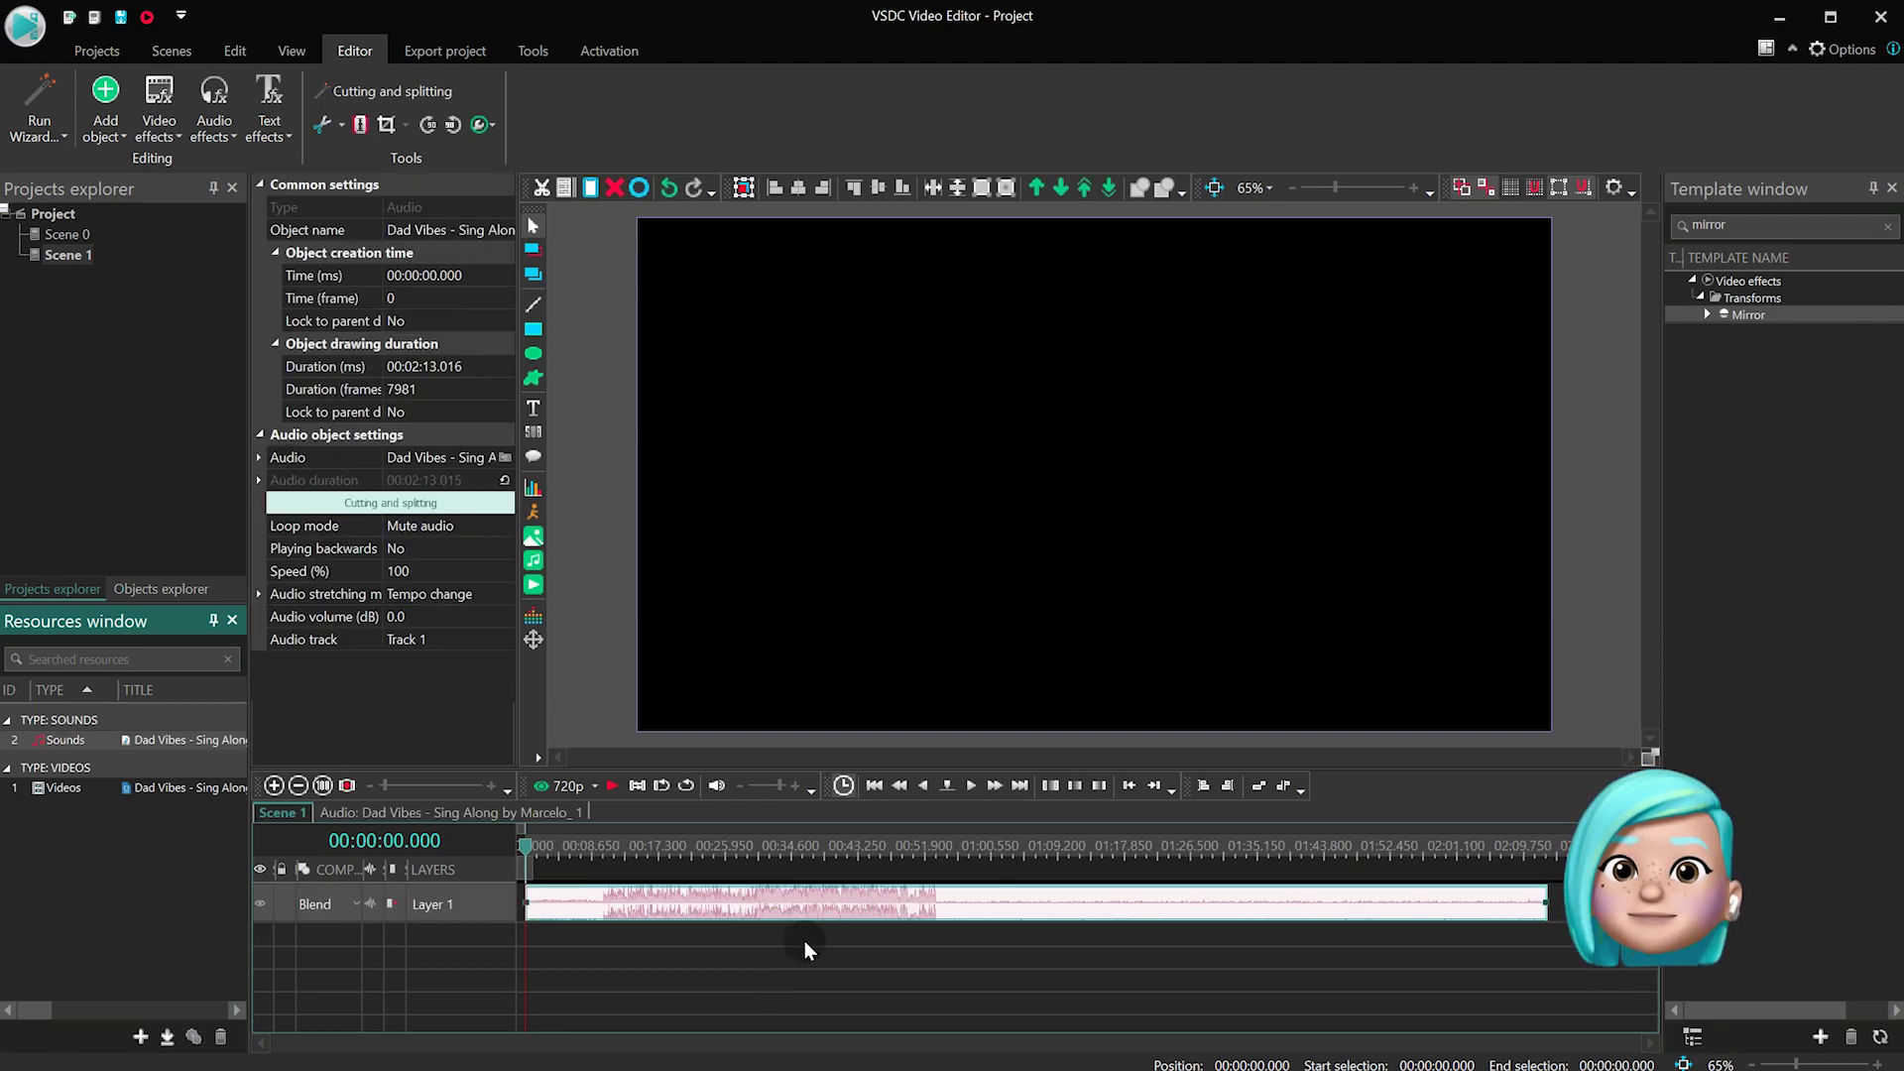
{"action": "left_click", "coordinate": [608, 651]}
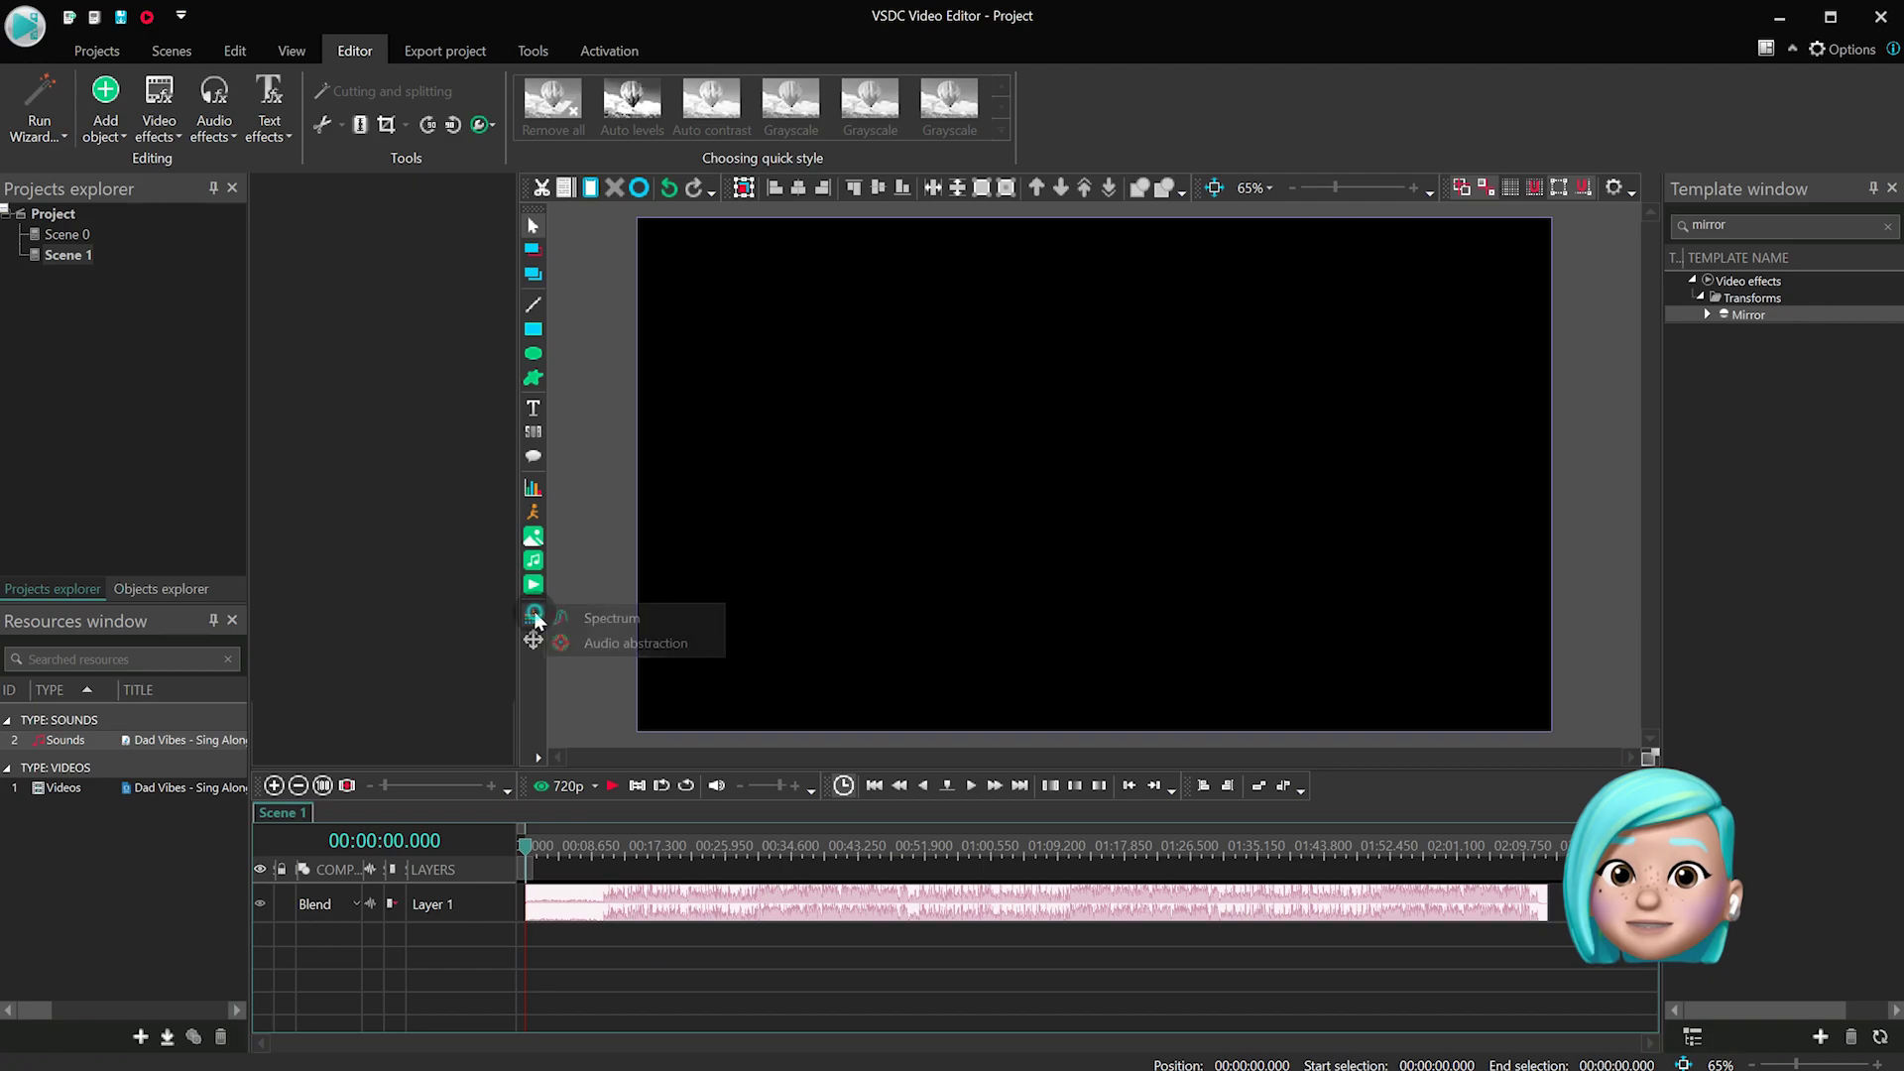
{"action": "left_click", "coordinate": [613, 644]}
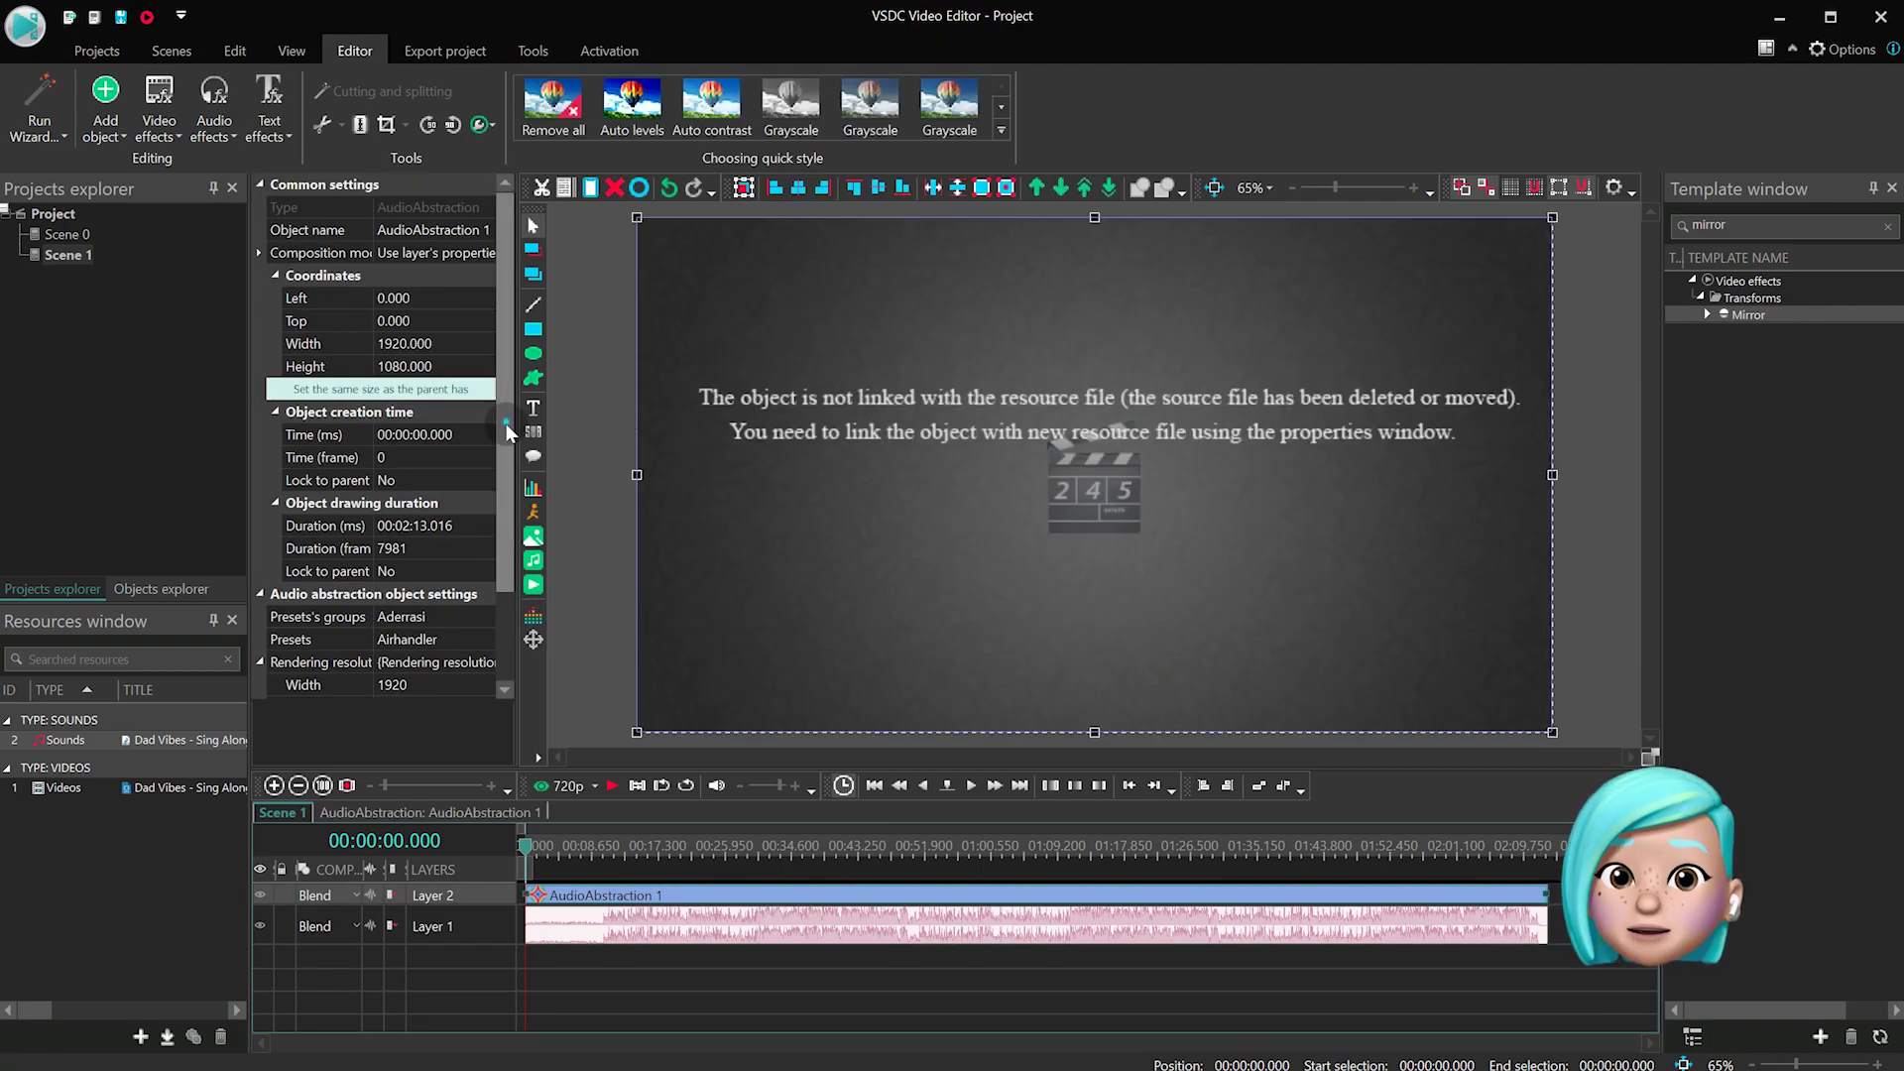
{"action": "left_click_drag", "start_coordinate": [506, 425], "coordinate": [515, 574]}
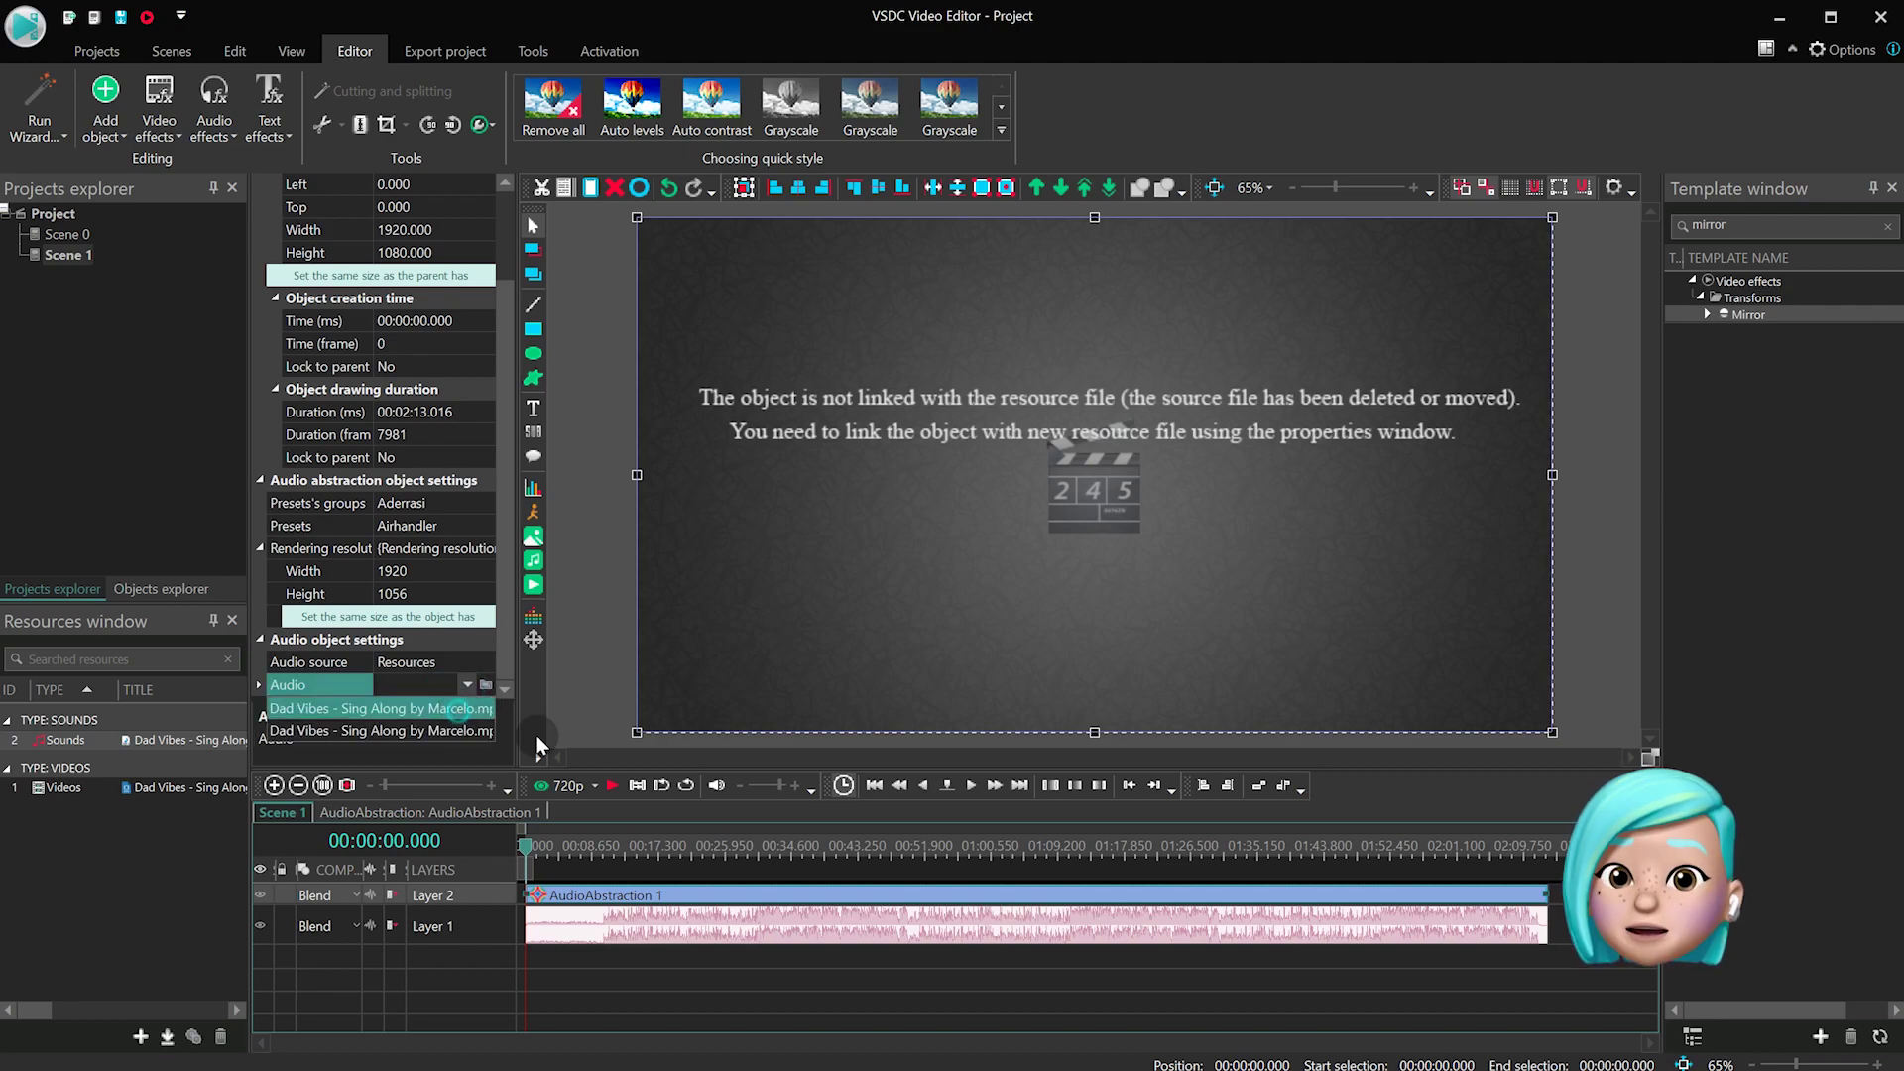
{"action": "left_click", "coordinate": [557, 691]}
Inside the audio abstraction, draw an audio spectrum object in the middle of the frame
{"action": "double_click", "coordinate": [671, 901]}
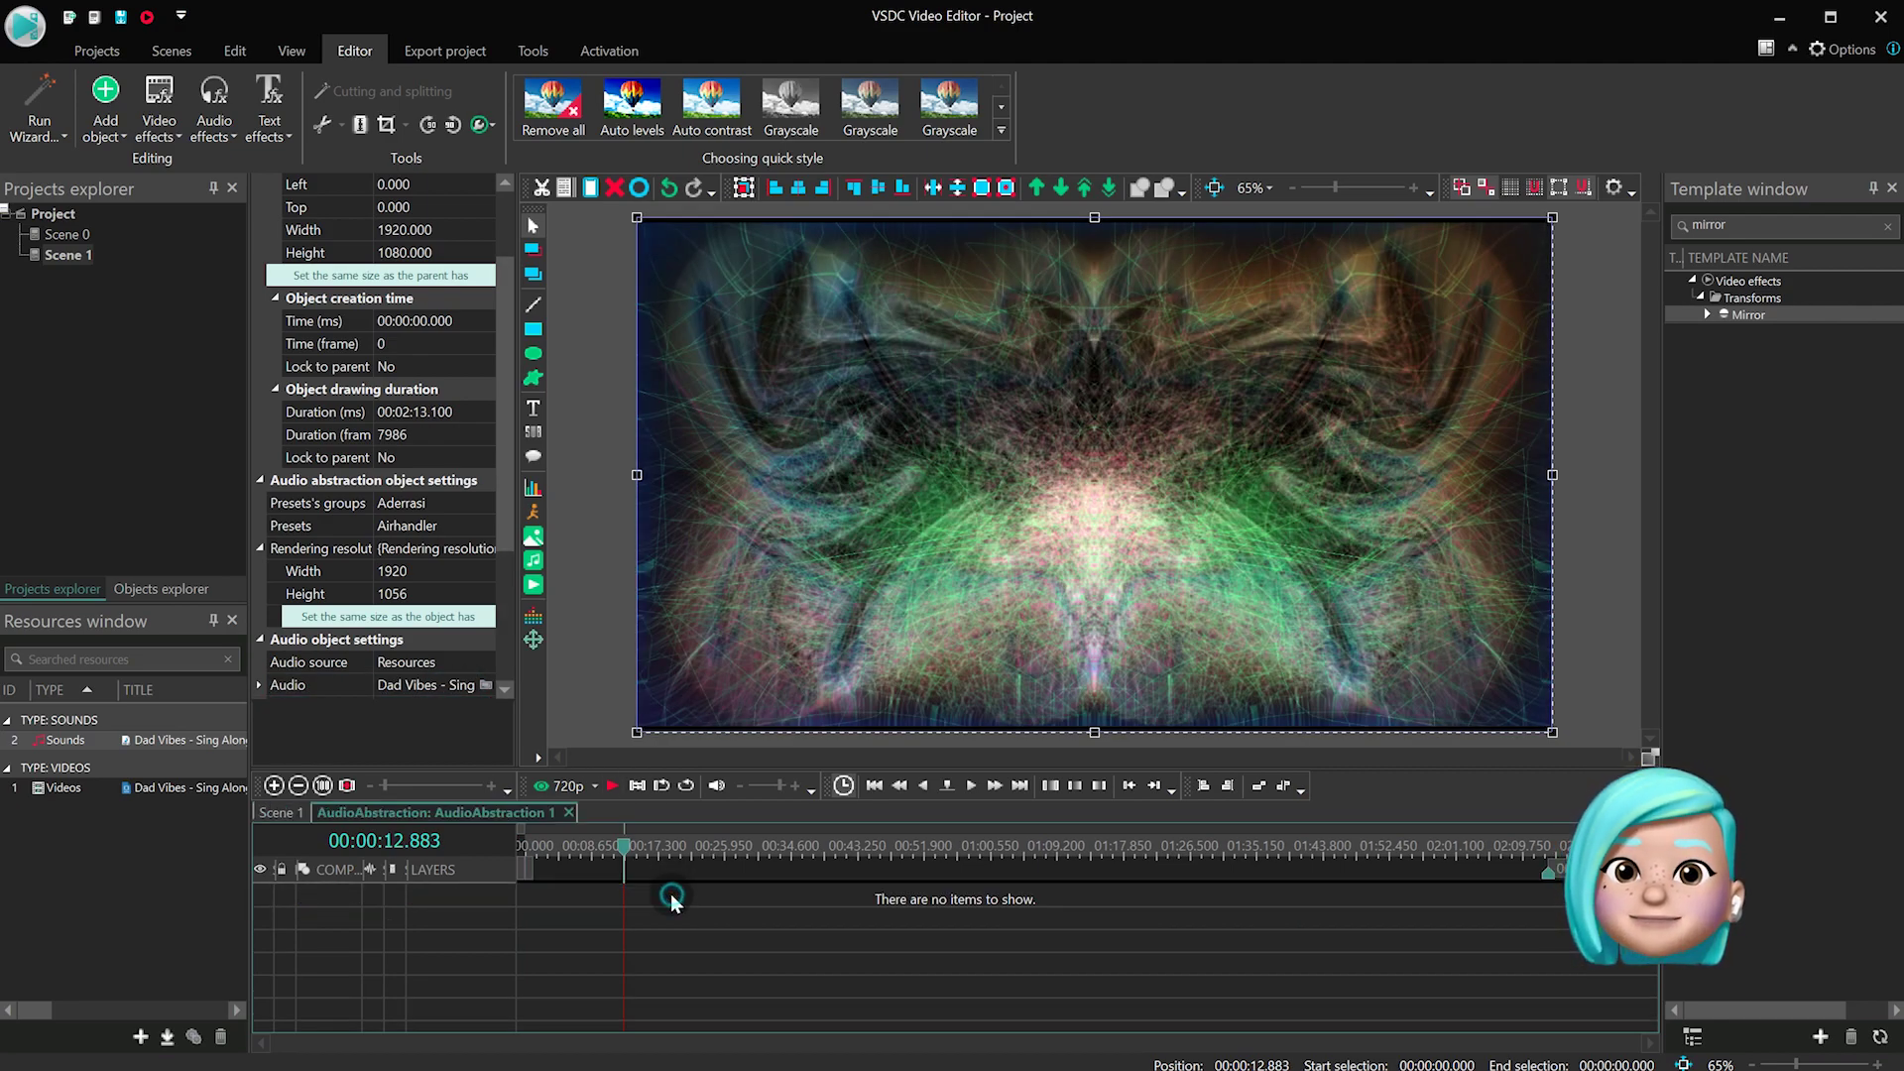
{"action": "left_click", "coordinate": [535, 618]}
{"action": "left_click", "coordinate": [681, 620]}
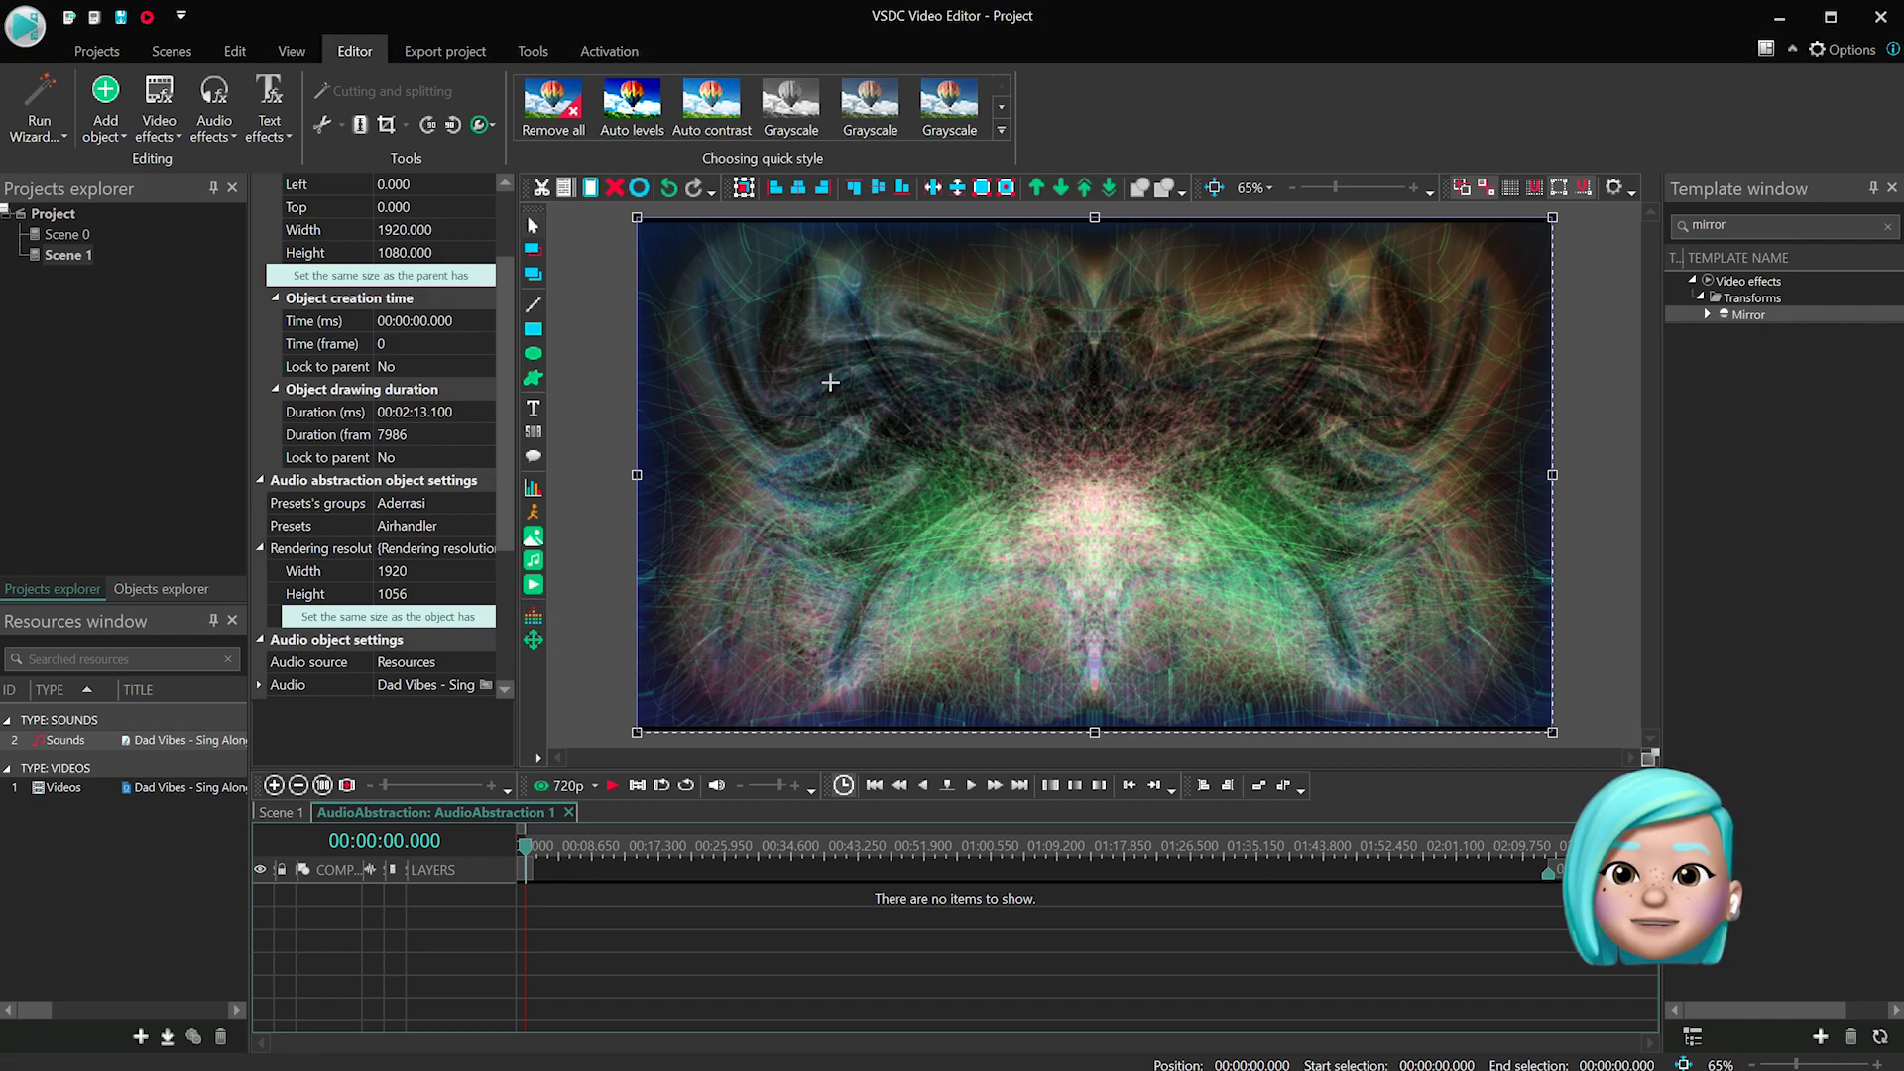
{"action": "left_click_drag", "start_coordinate": [830, 383], "coordinate": [1255, 590]}
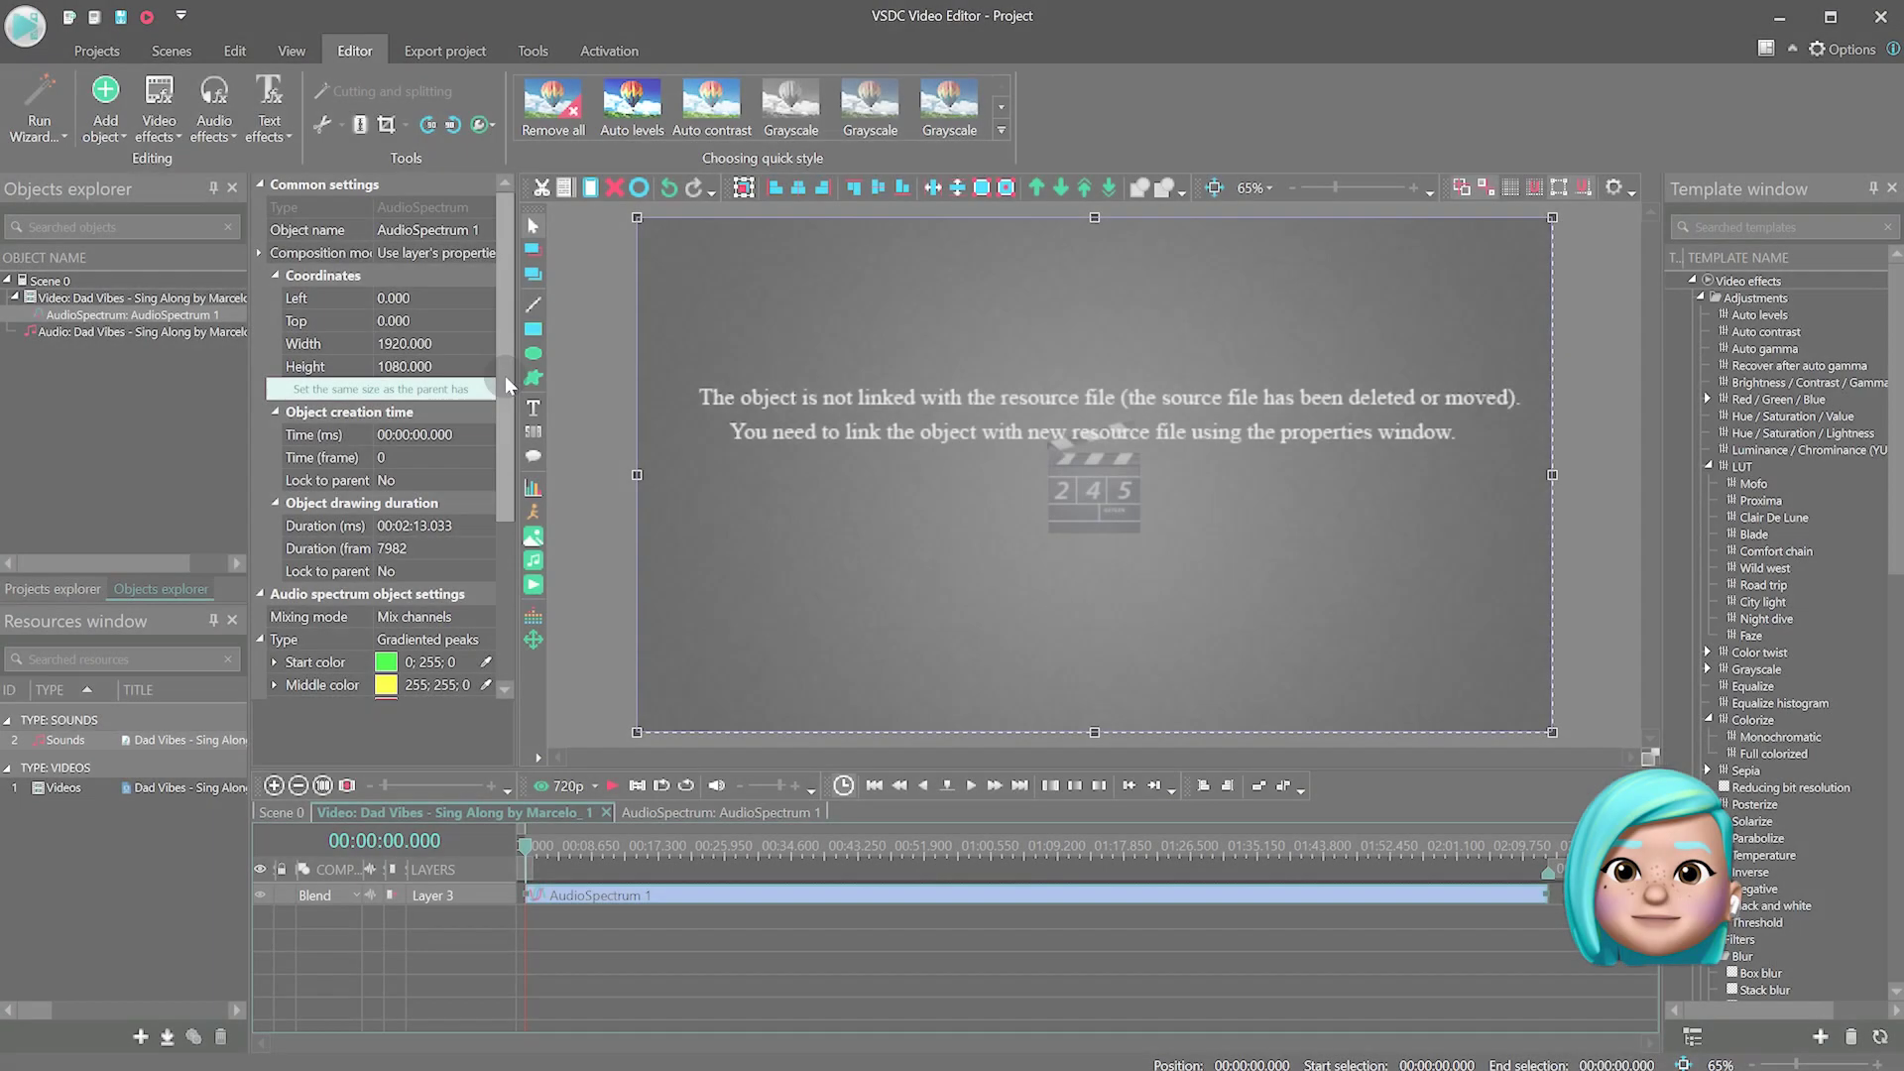
{"action": "scroll", "coordinate": [505, 375], "scroll_direction": "down", "scroll_amount": 1}
{"action": "scroll", "coordinate": [505, 375], "scroll_direction": "down", "scroll_amount": 3}
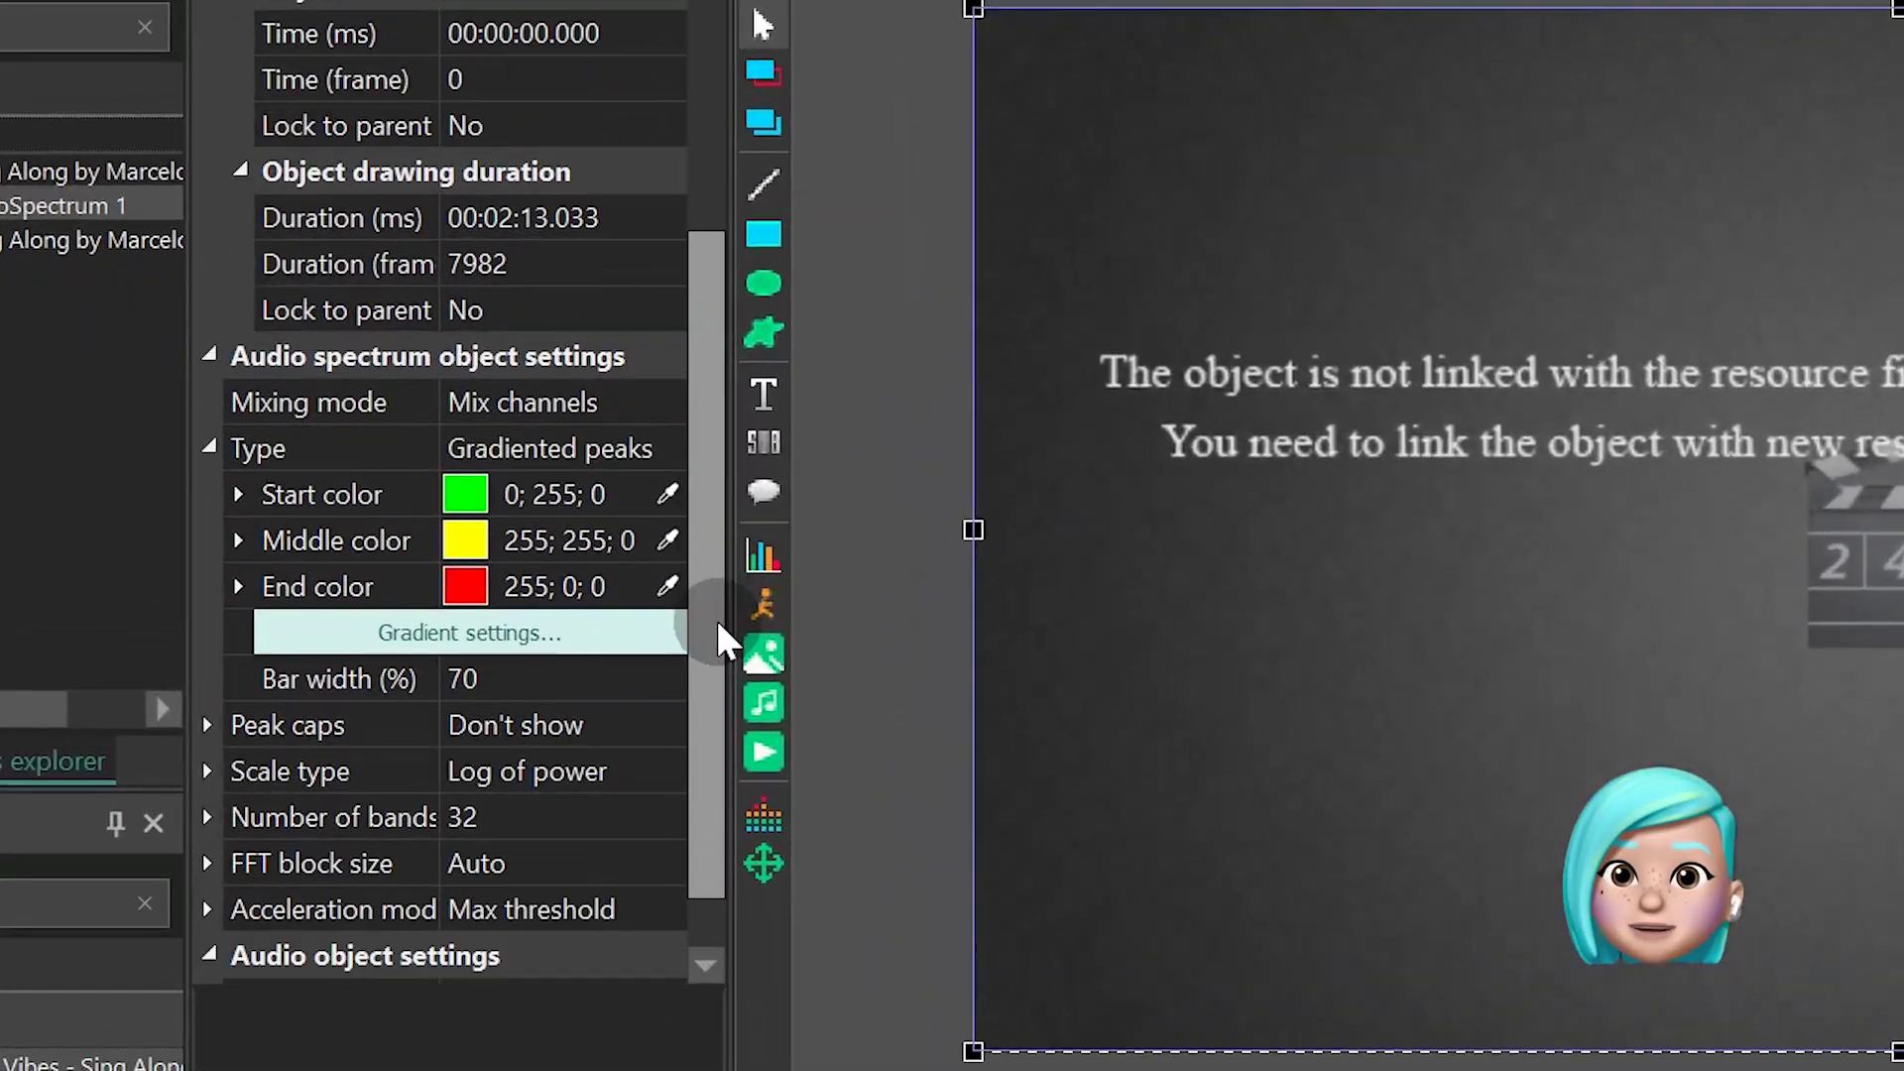
{"action": "scroll", "coordinate": [504, 376], "scroll_direction": "down", "scroll_amount": 1}
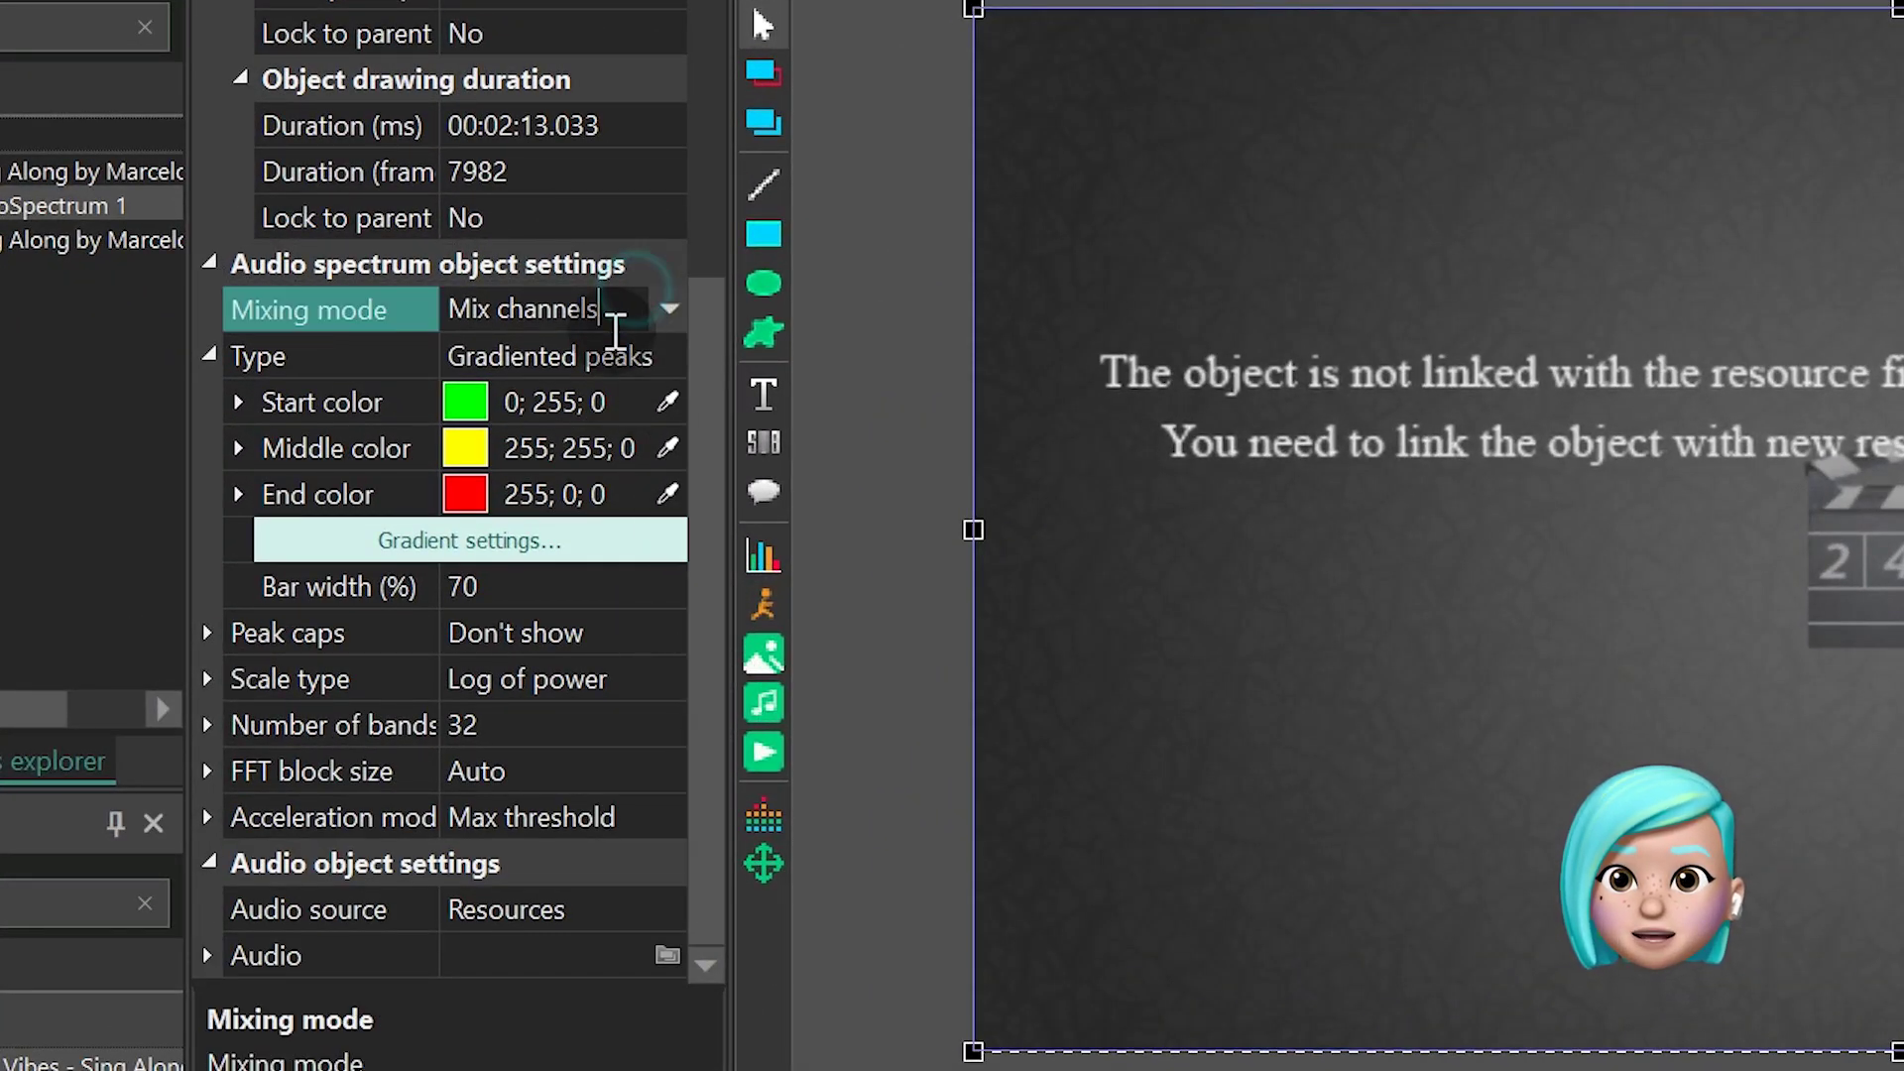
Keep the spectrum's start colour black and set its middle and end colours to white
{"action": "left_click", "coordinate": [628, 401]}
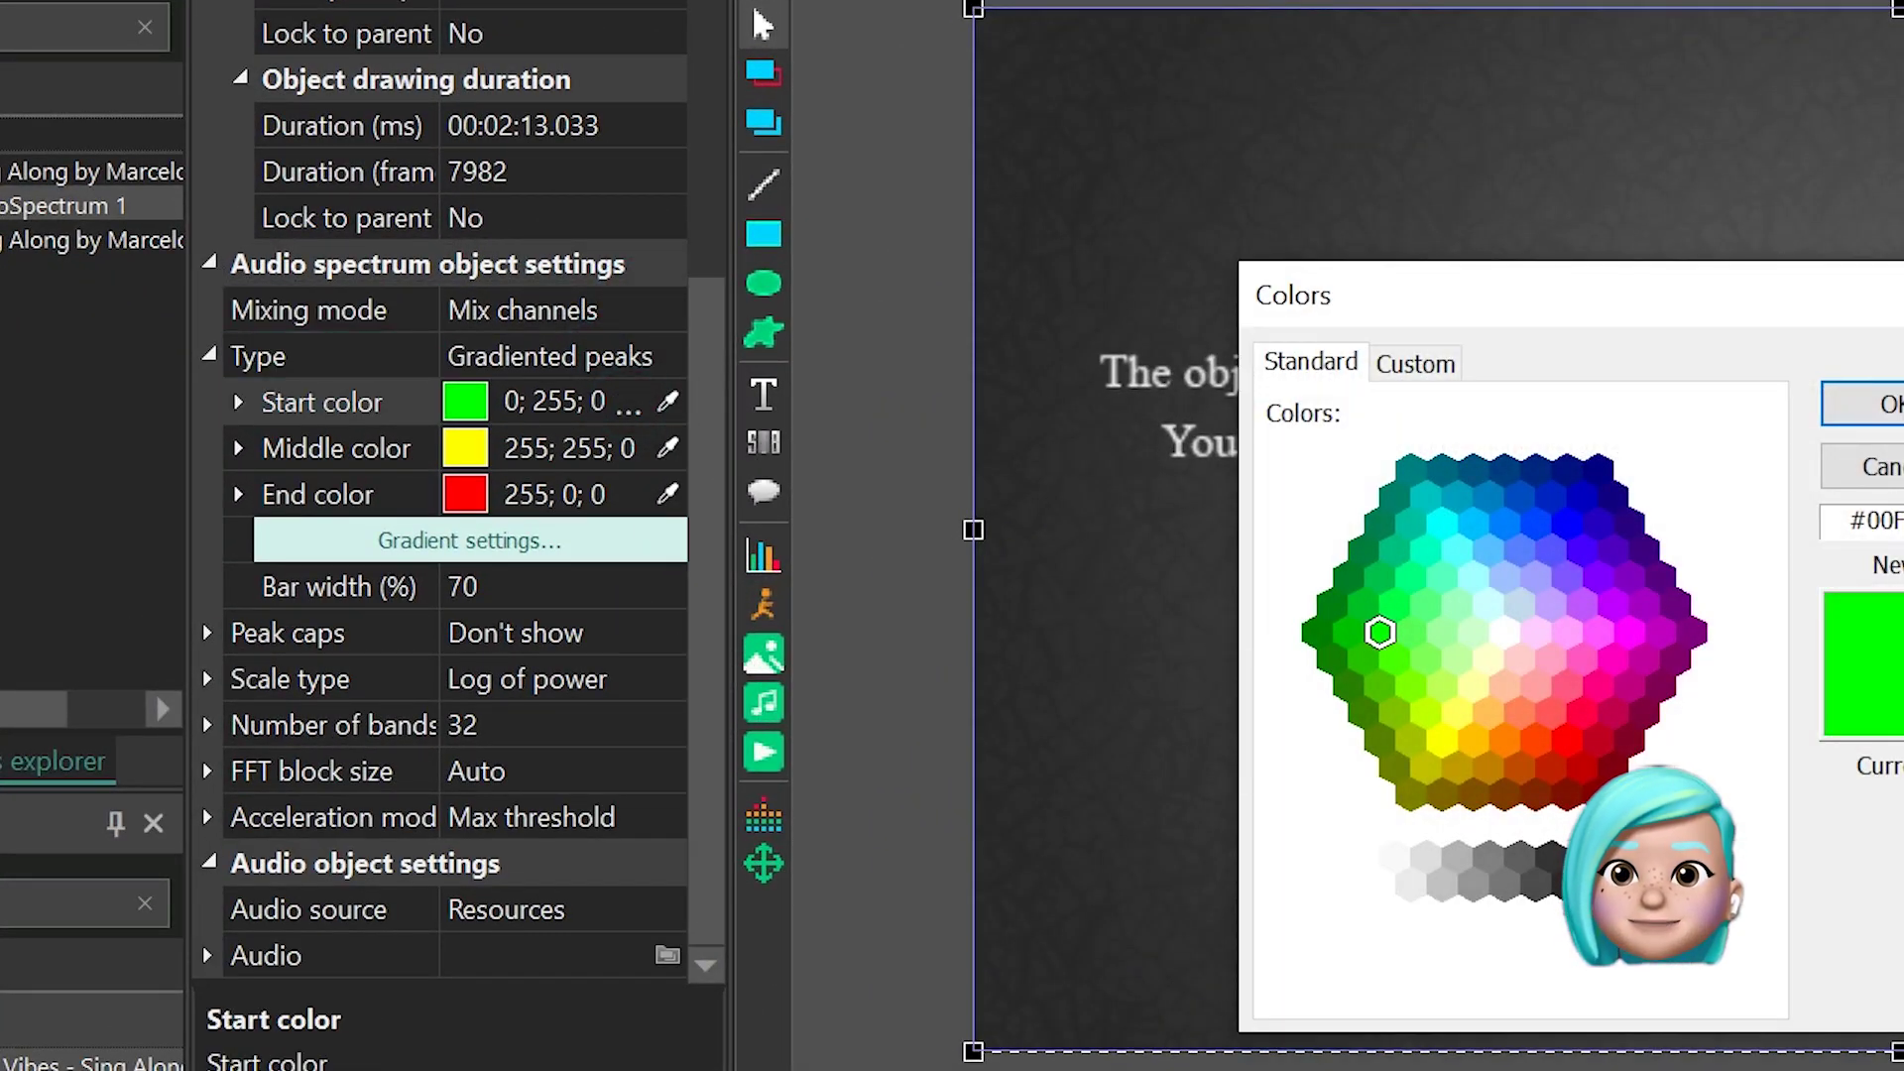
{"action": "left_click", "coordinate": [1882, 405]}
{"action": "left_click", "coordinate": [628, 447]}
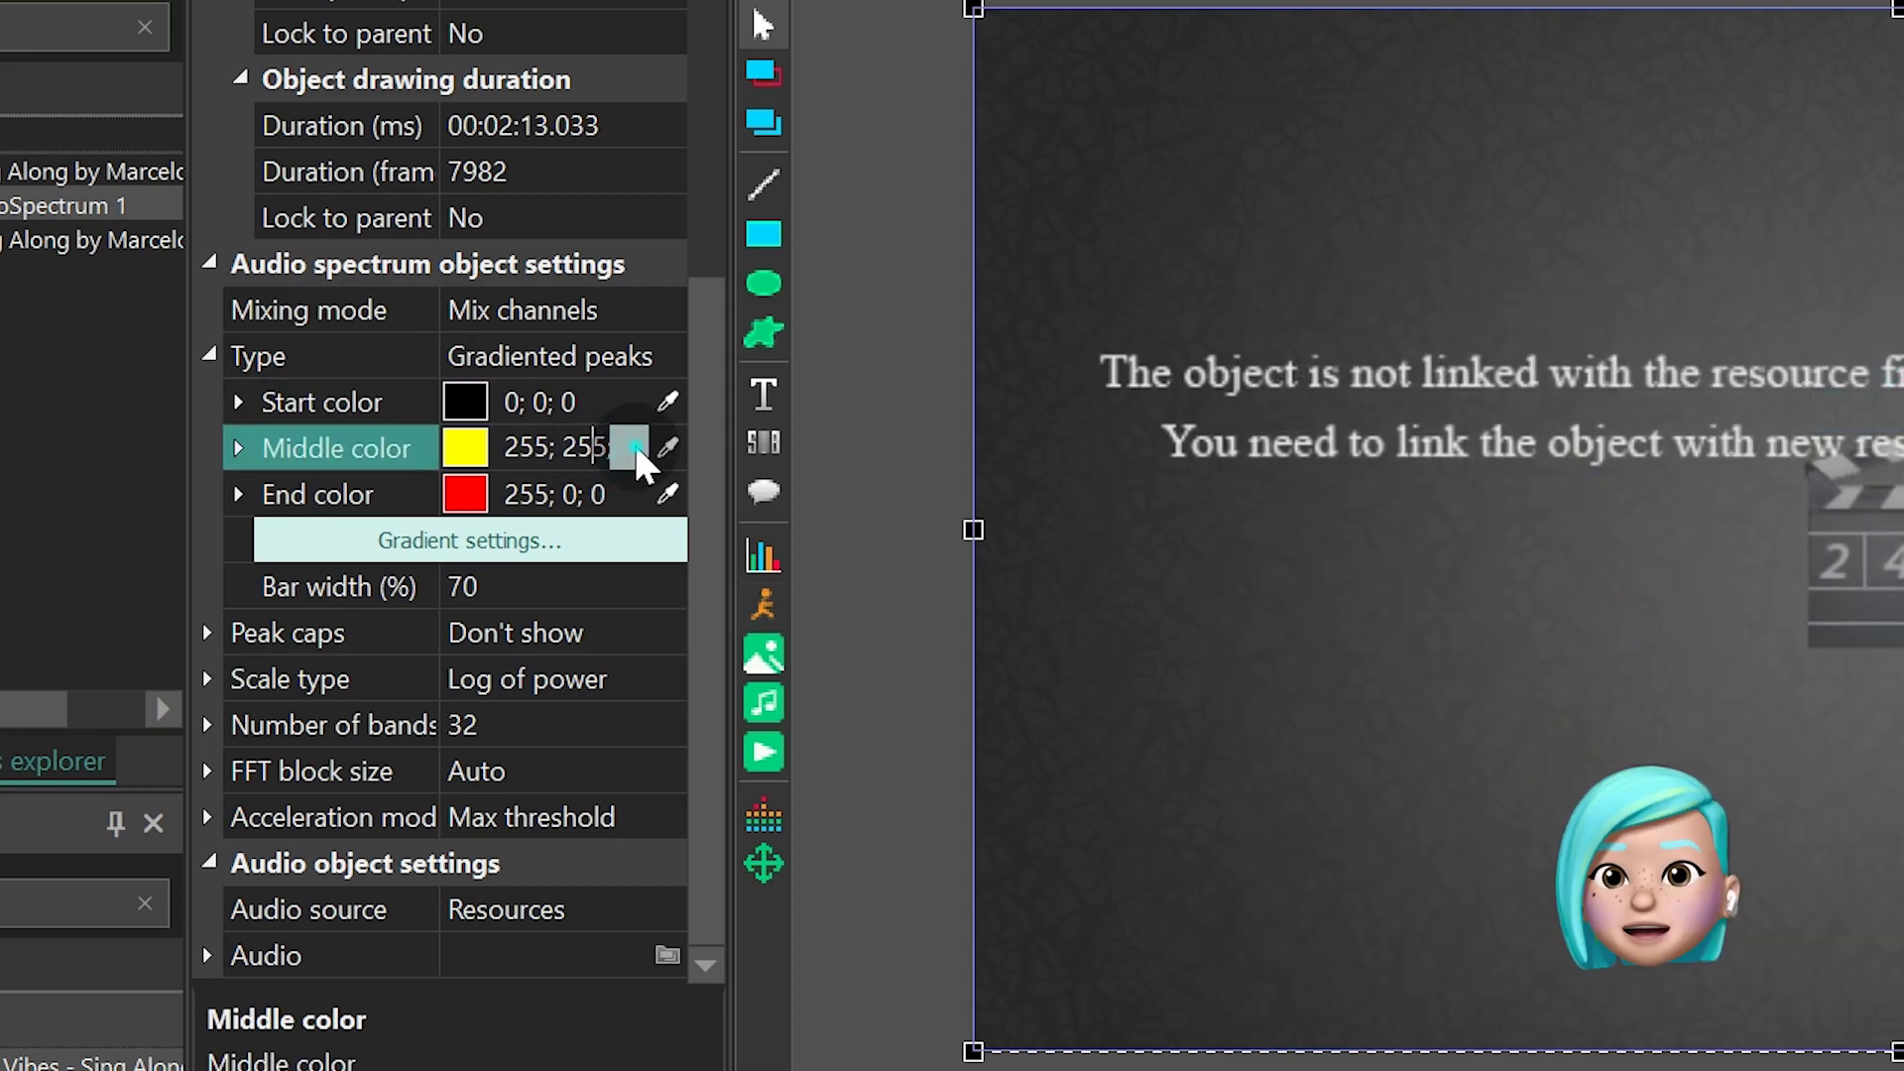
{"action": "left_click", "coordinate": [1329, 878]}
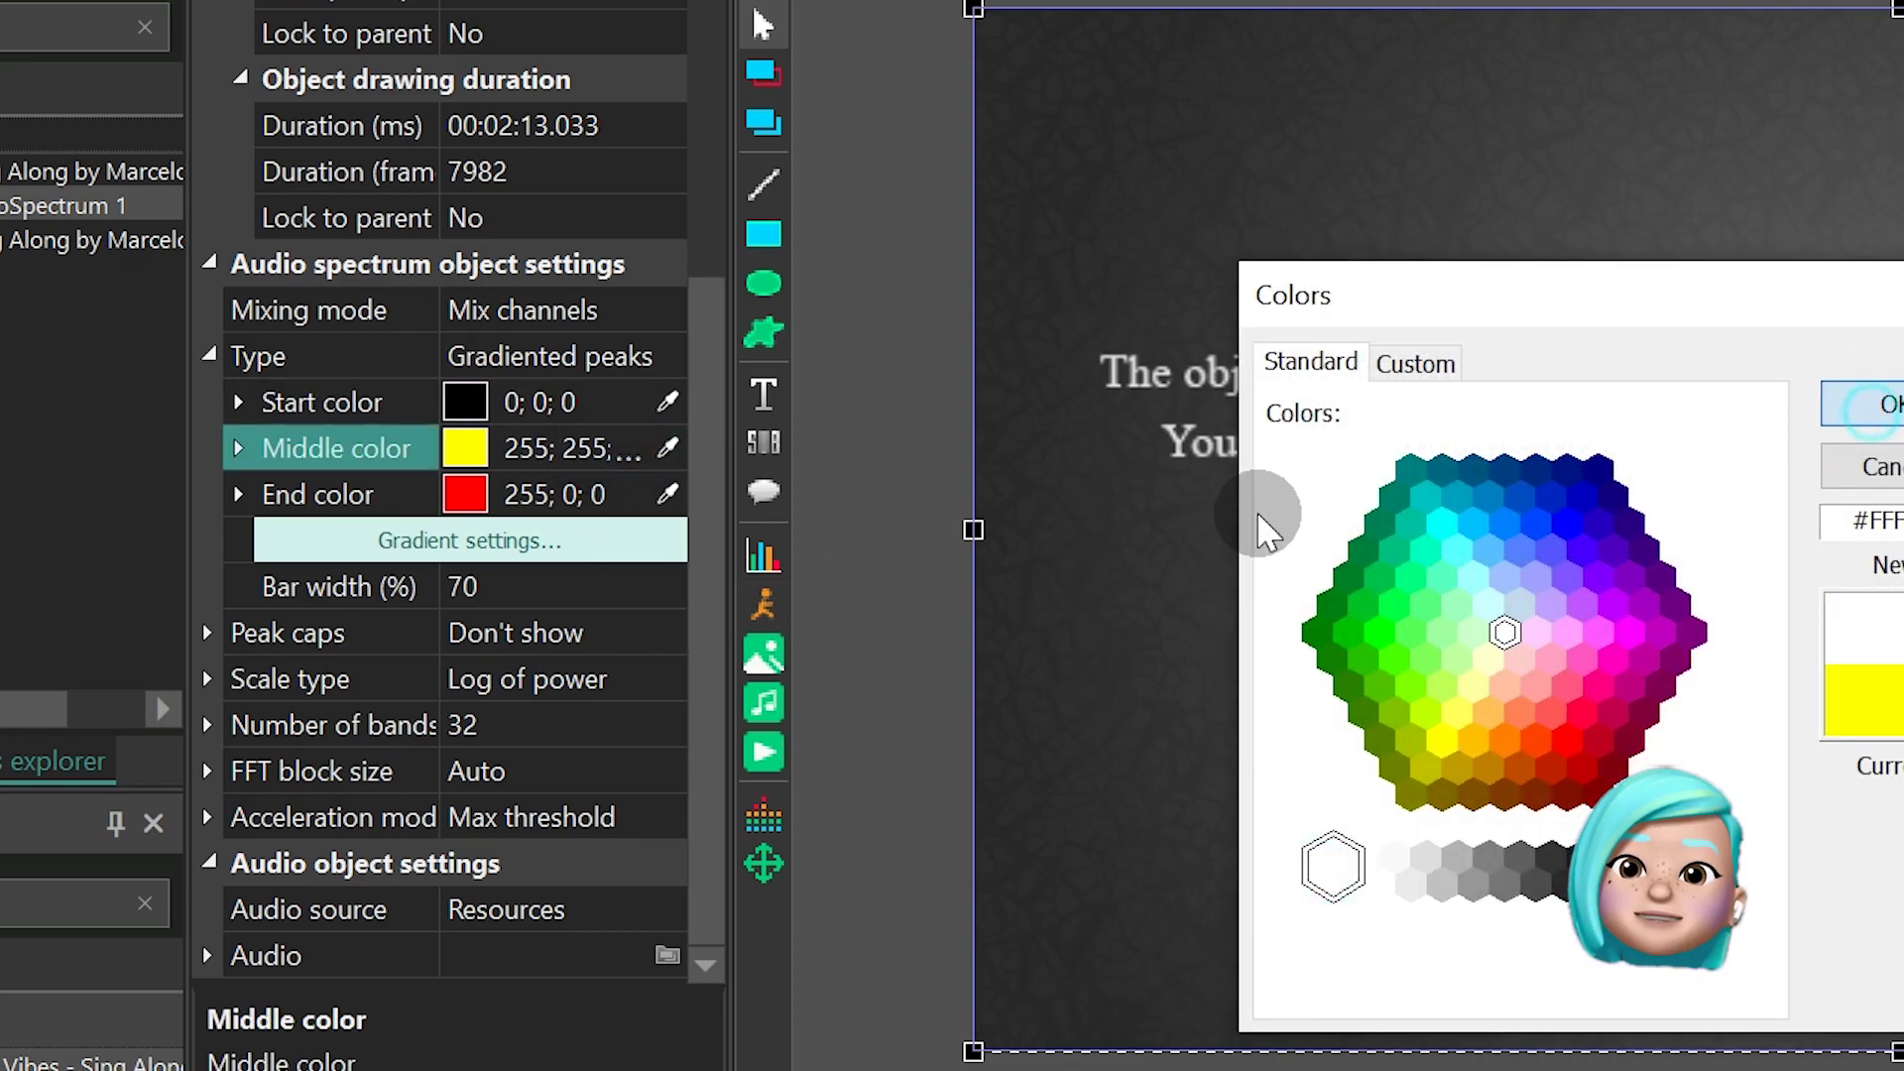
{"action": "key", "text": "Return"}
{"action": "left_click", "coordinate": [642, 497]}
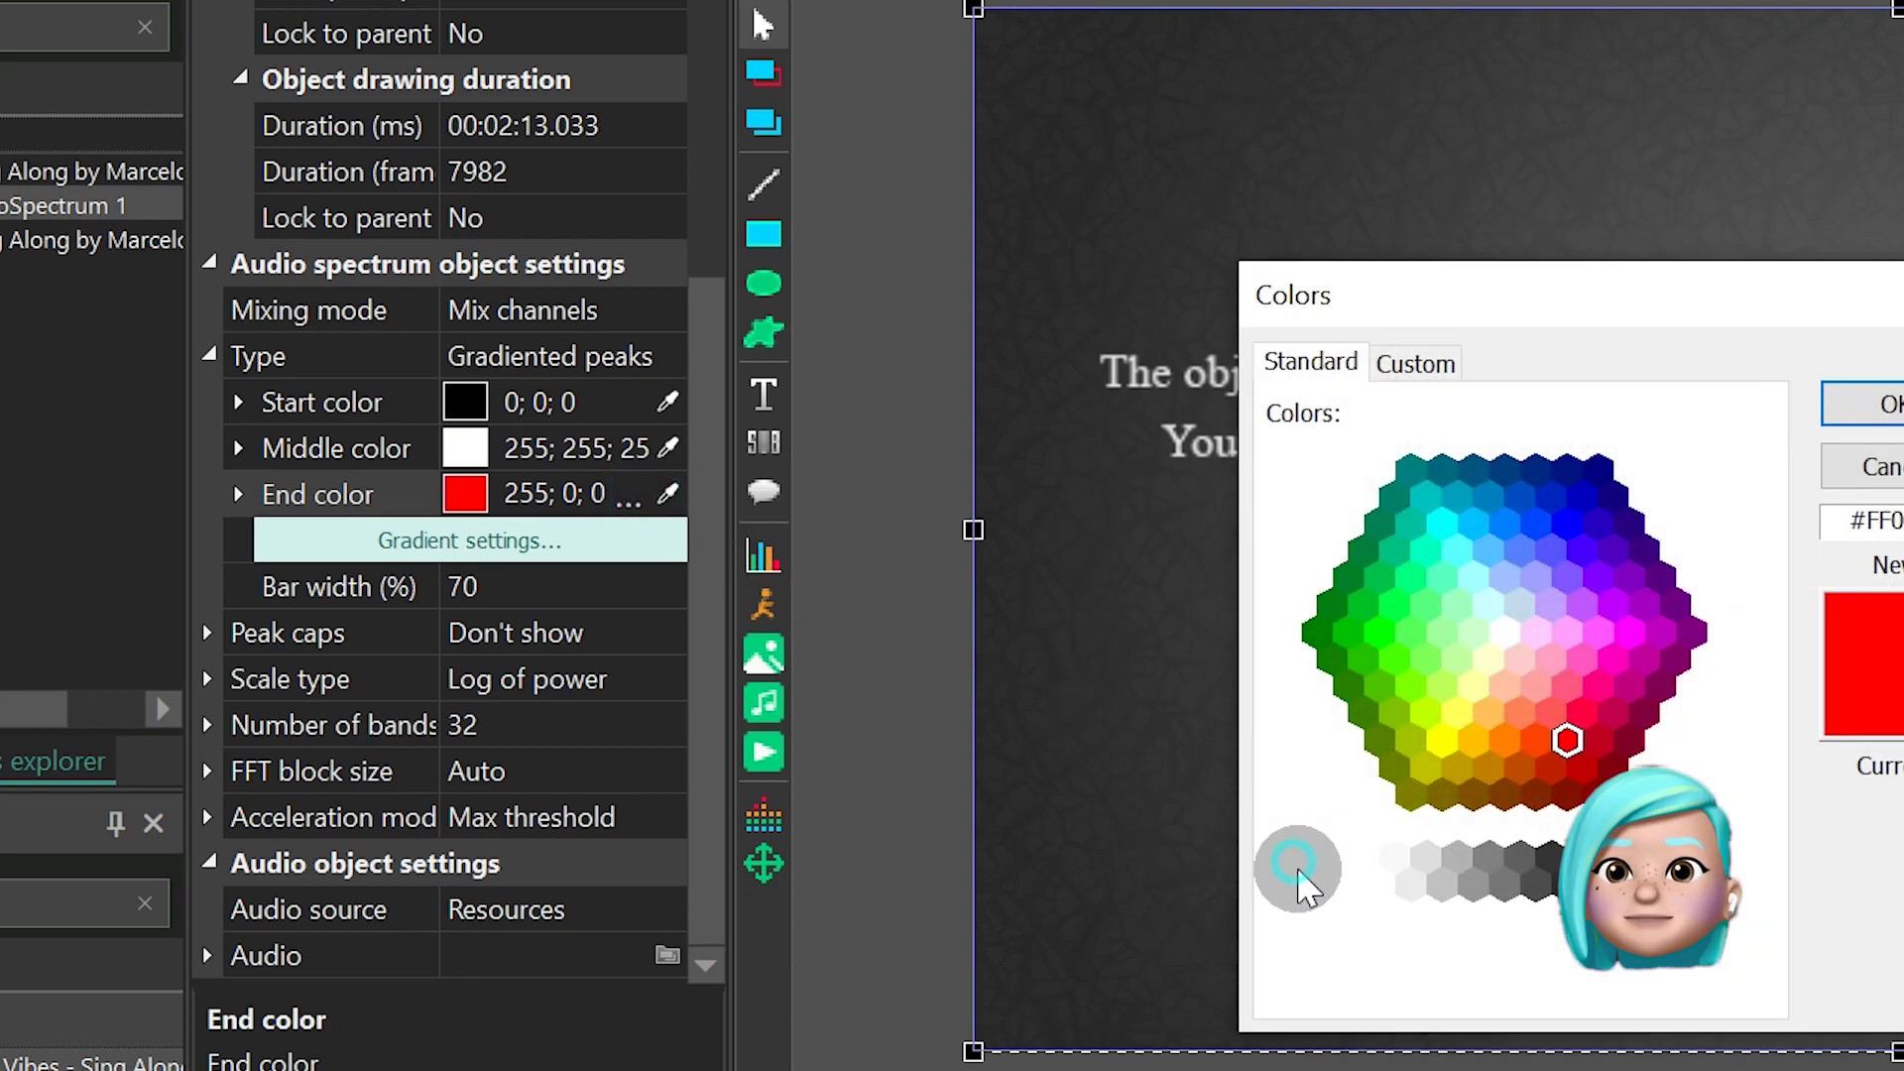
{"action": "left_click", "coordinate": [1329, 870]}
{"action": "left_click", "coordinate": [1882, 406]}
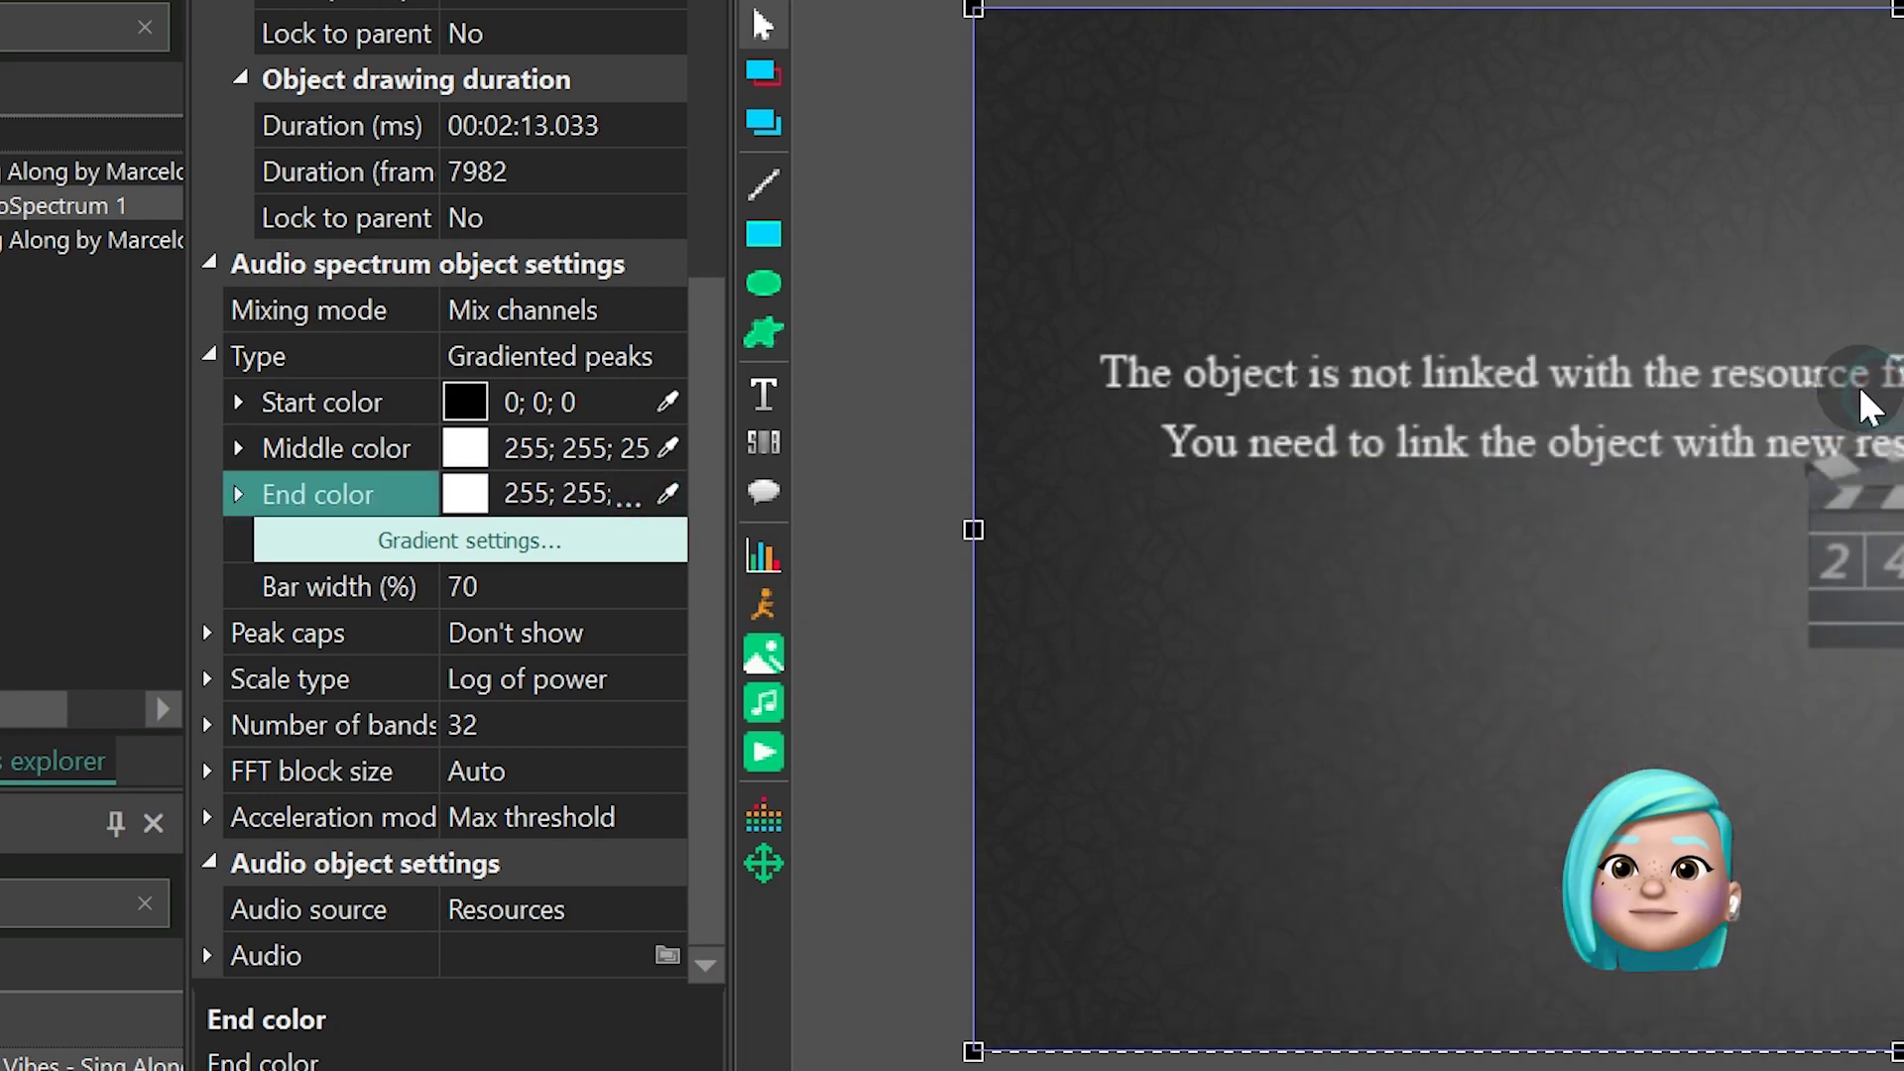
Set spectrum bar width 95, Magnitude scale, 512 bands and FFT block size 1024
{"action": "left_click", "coordinate": [617, 587]}
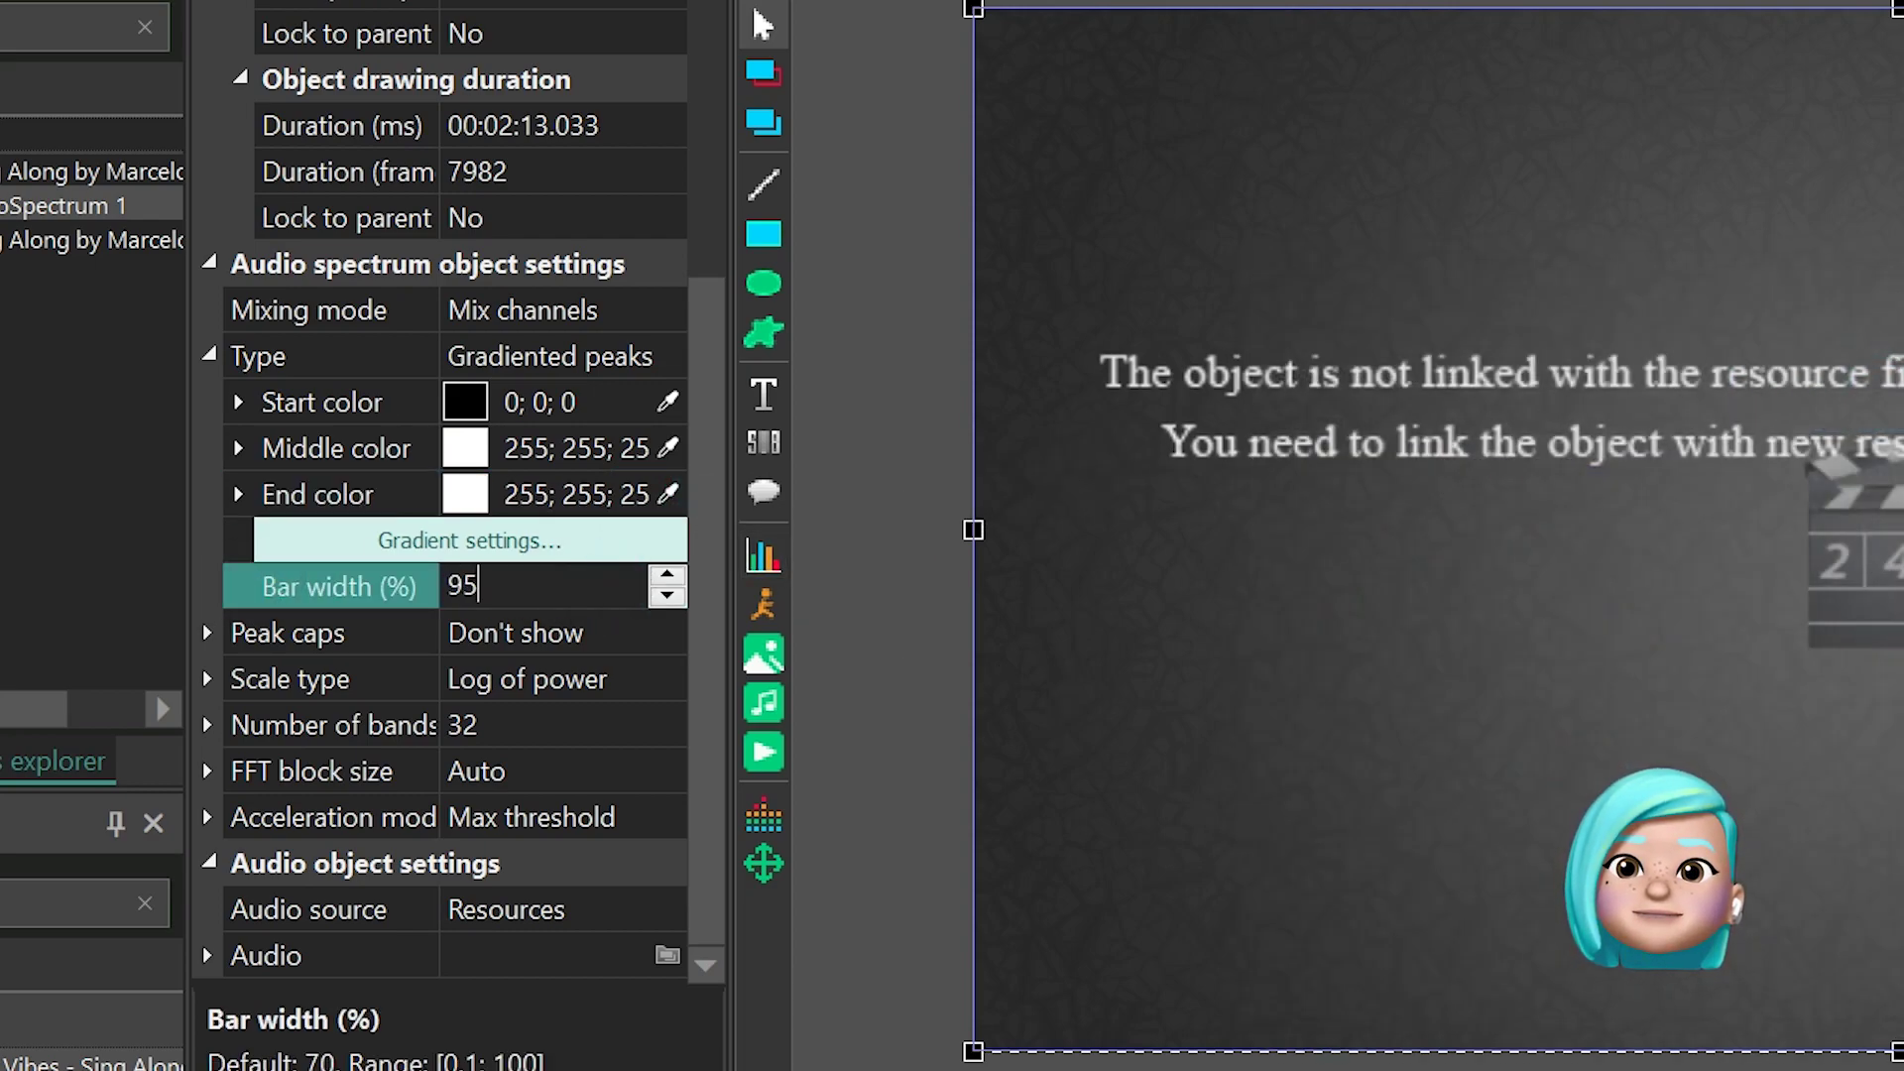
{"action": "left_click", "coordinate": [664, 680]}
{"action": "left_click", "coordinate": [511, 863]}
{"action": "left_click", "coordinate": [552, 729]}
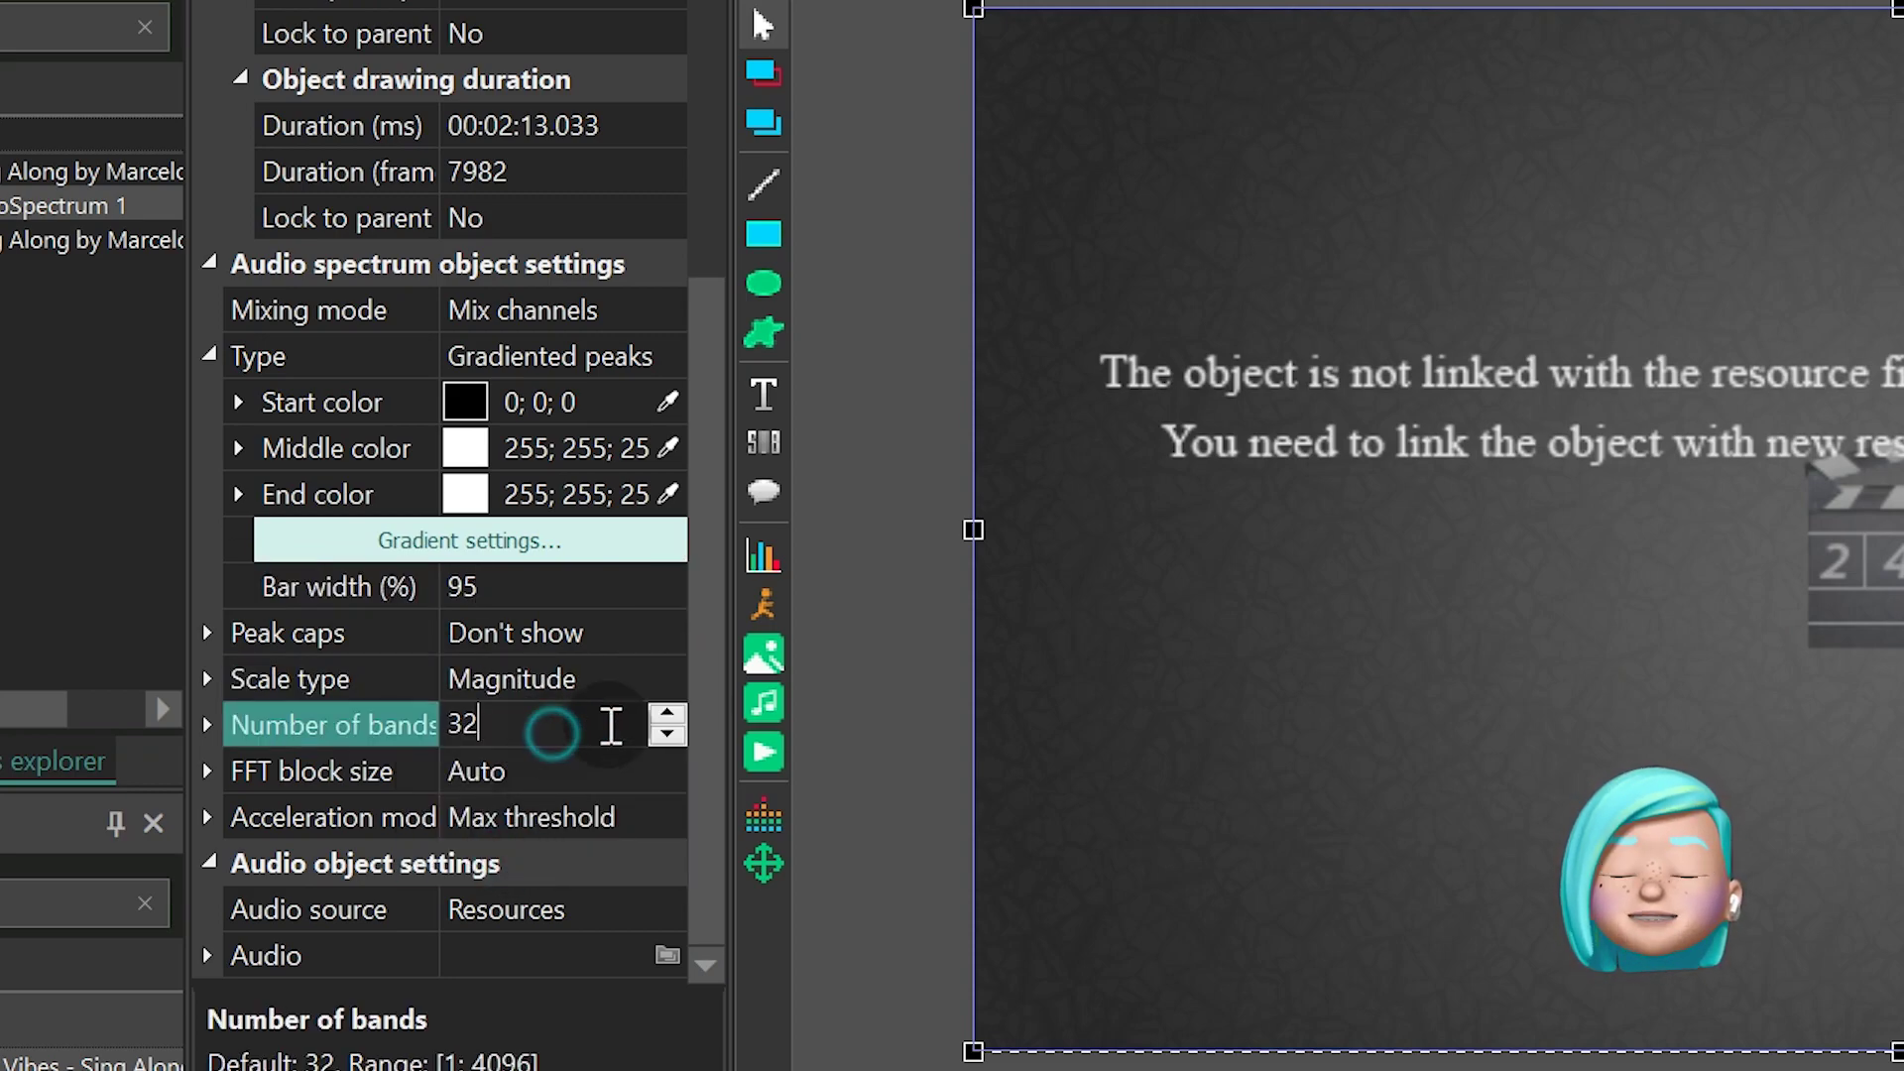
{"action": "double_click", "coordinate": [617, 723]}
{"action": "type", "text": "51"}
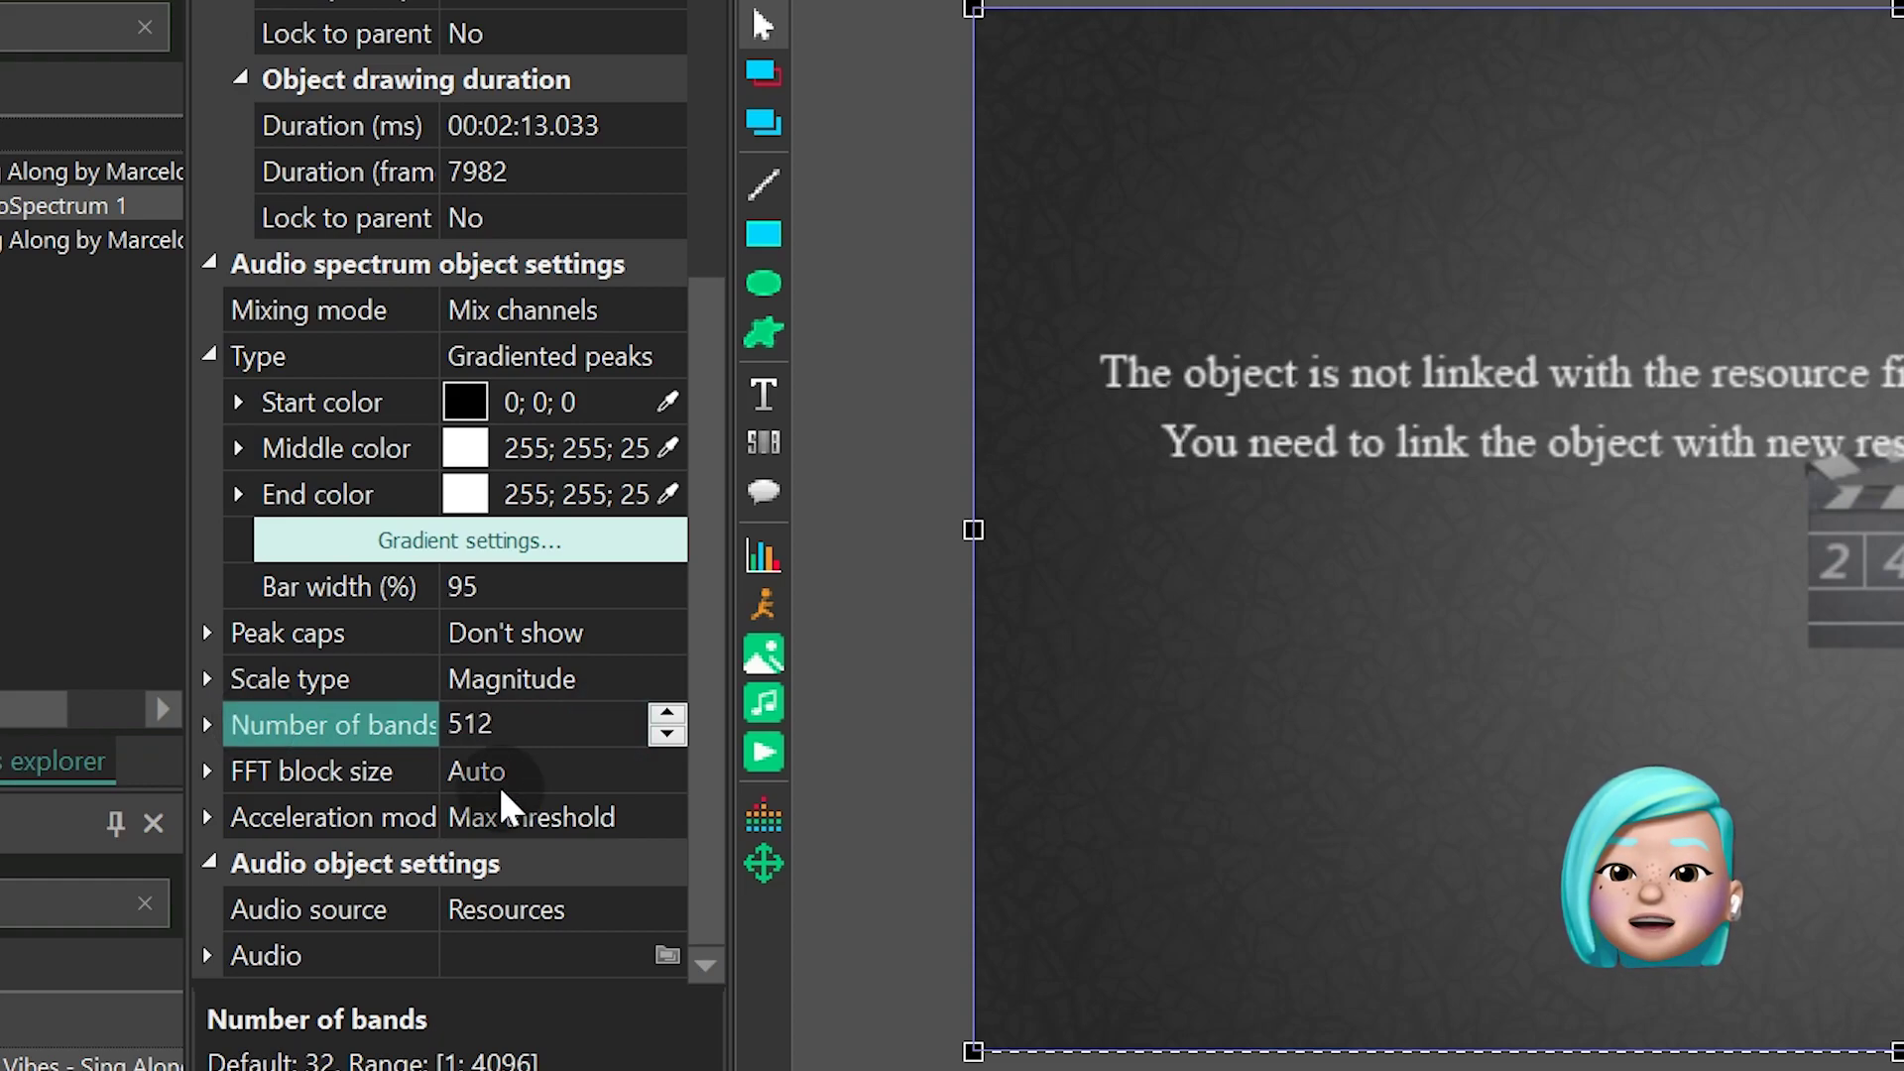
{"action": "type", "text": "12"}
{"action": "left_click", "coordinate": [582, 771]}
{"action": "left_click", "coordinate": [668, 772]}
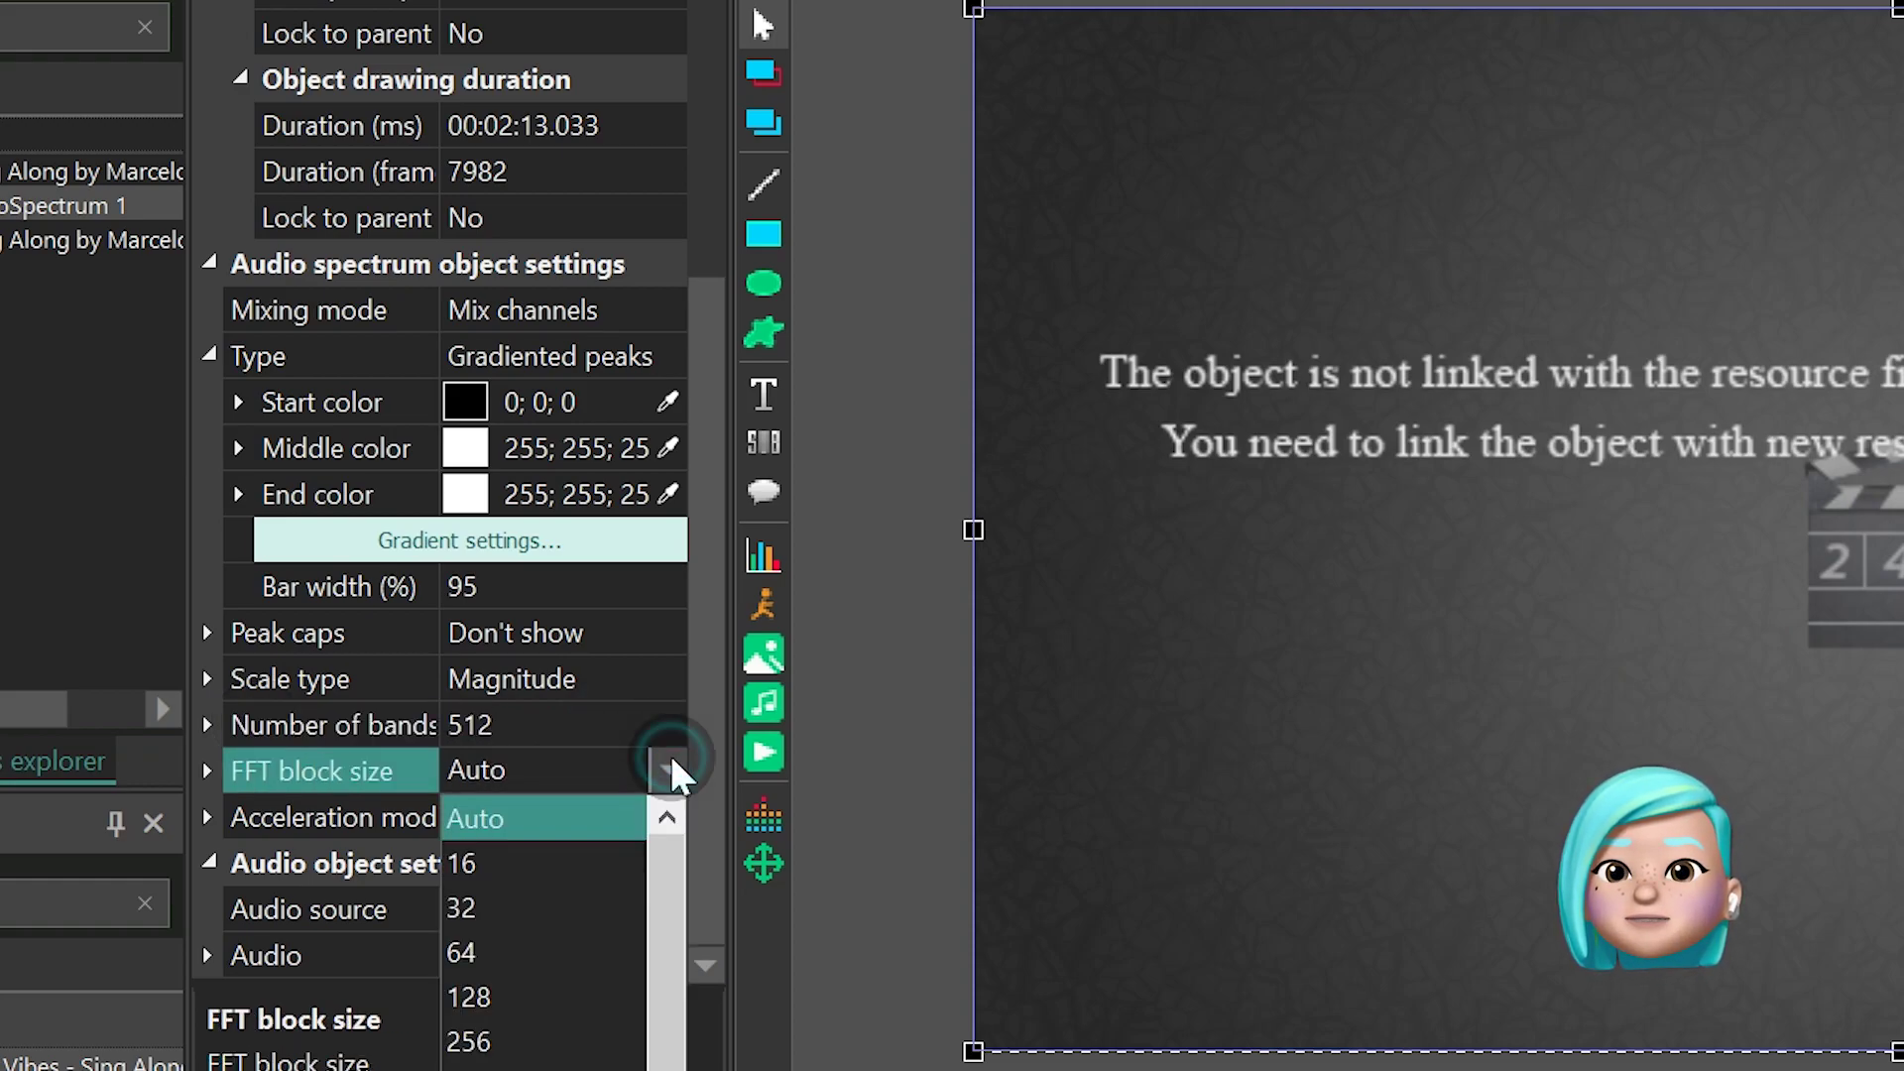
{"action": "left_click", "coordinate": [491, 1064]}
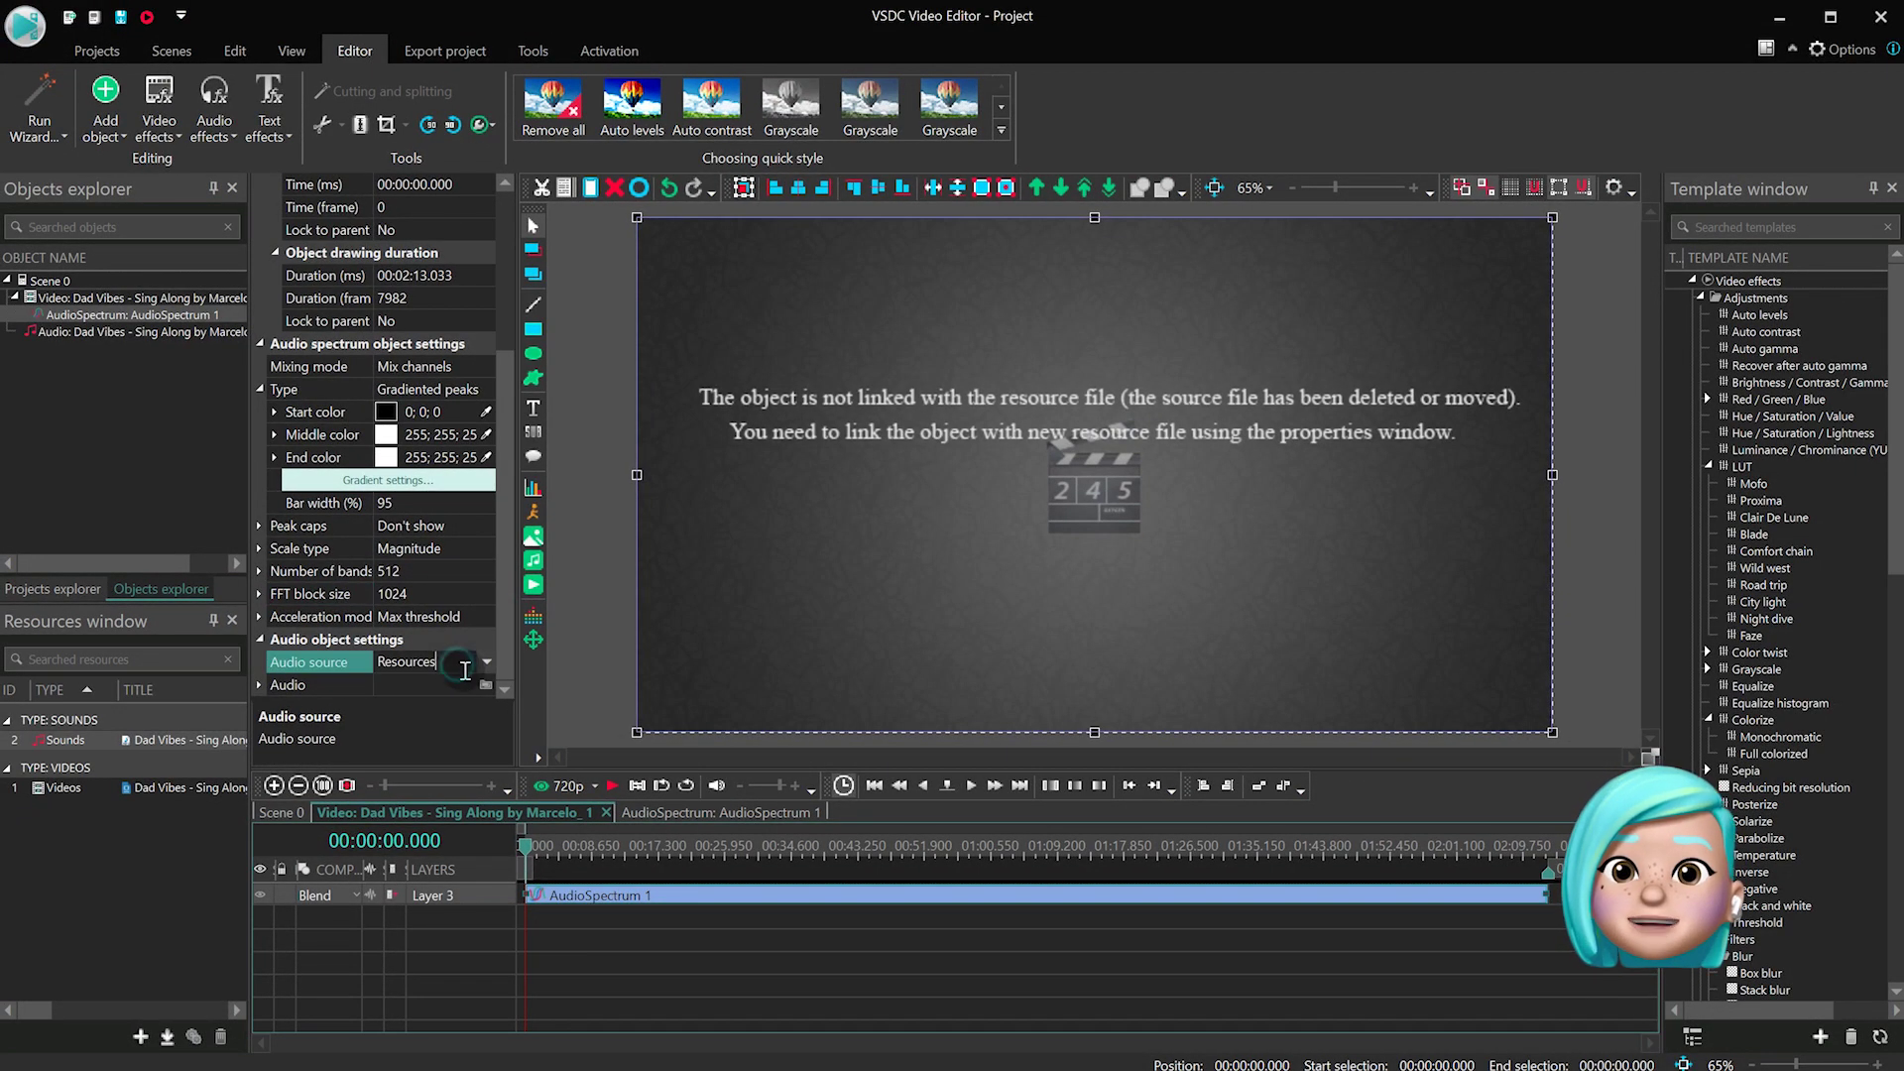
Set the spectrum's Audio to the Dad Vibes sound and drag its bottom edge up to the frame centre
{"action": "left_click", "coordinate": [466, 686]}
{"action": "left_click", "coordinate": [460, 711]}
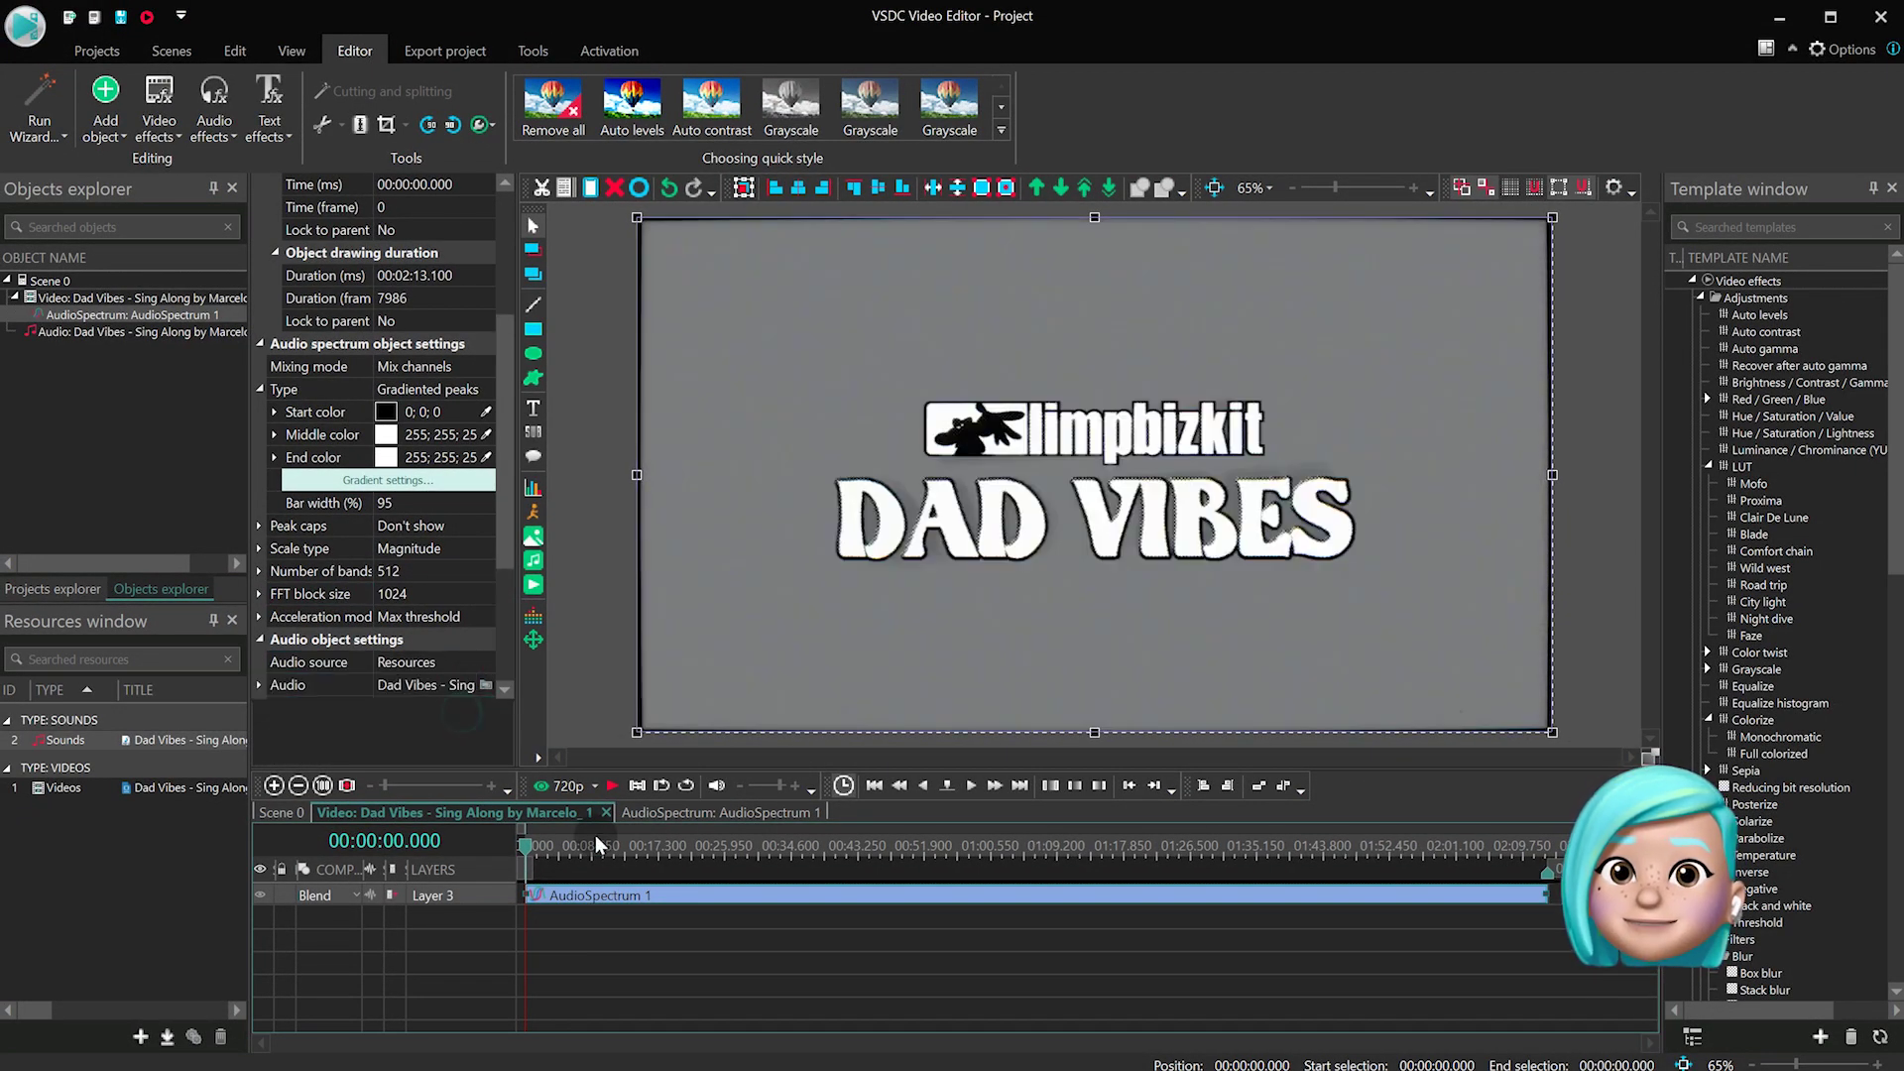
{"action": "left_click_drag", "start_coordinate": [1099, 677], "coordinate": [1094, 550]}
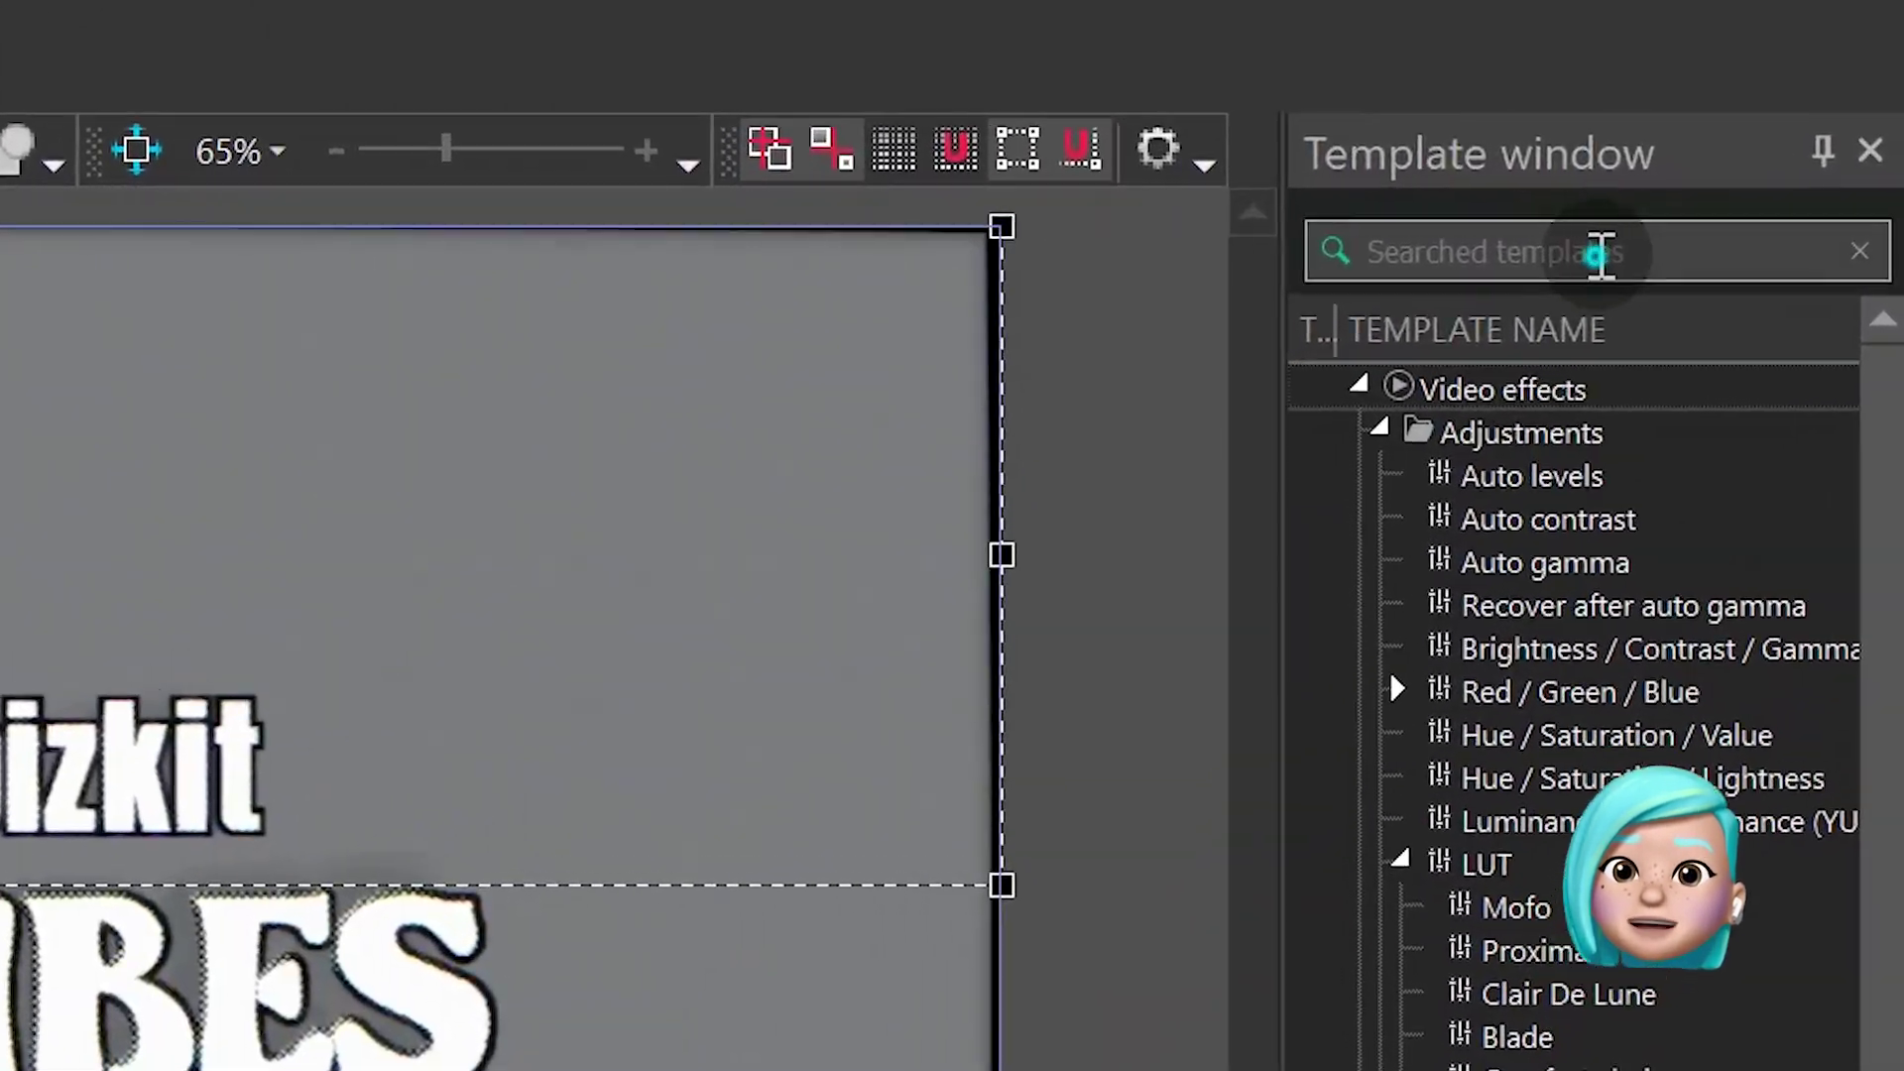
Add the 'mirror' template's Mirror effect as a new layer with 50% mirror levels
{"action": "left_click", "coordinate": [1808, 228]}
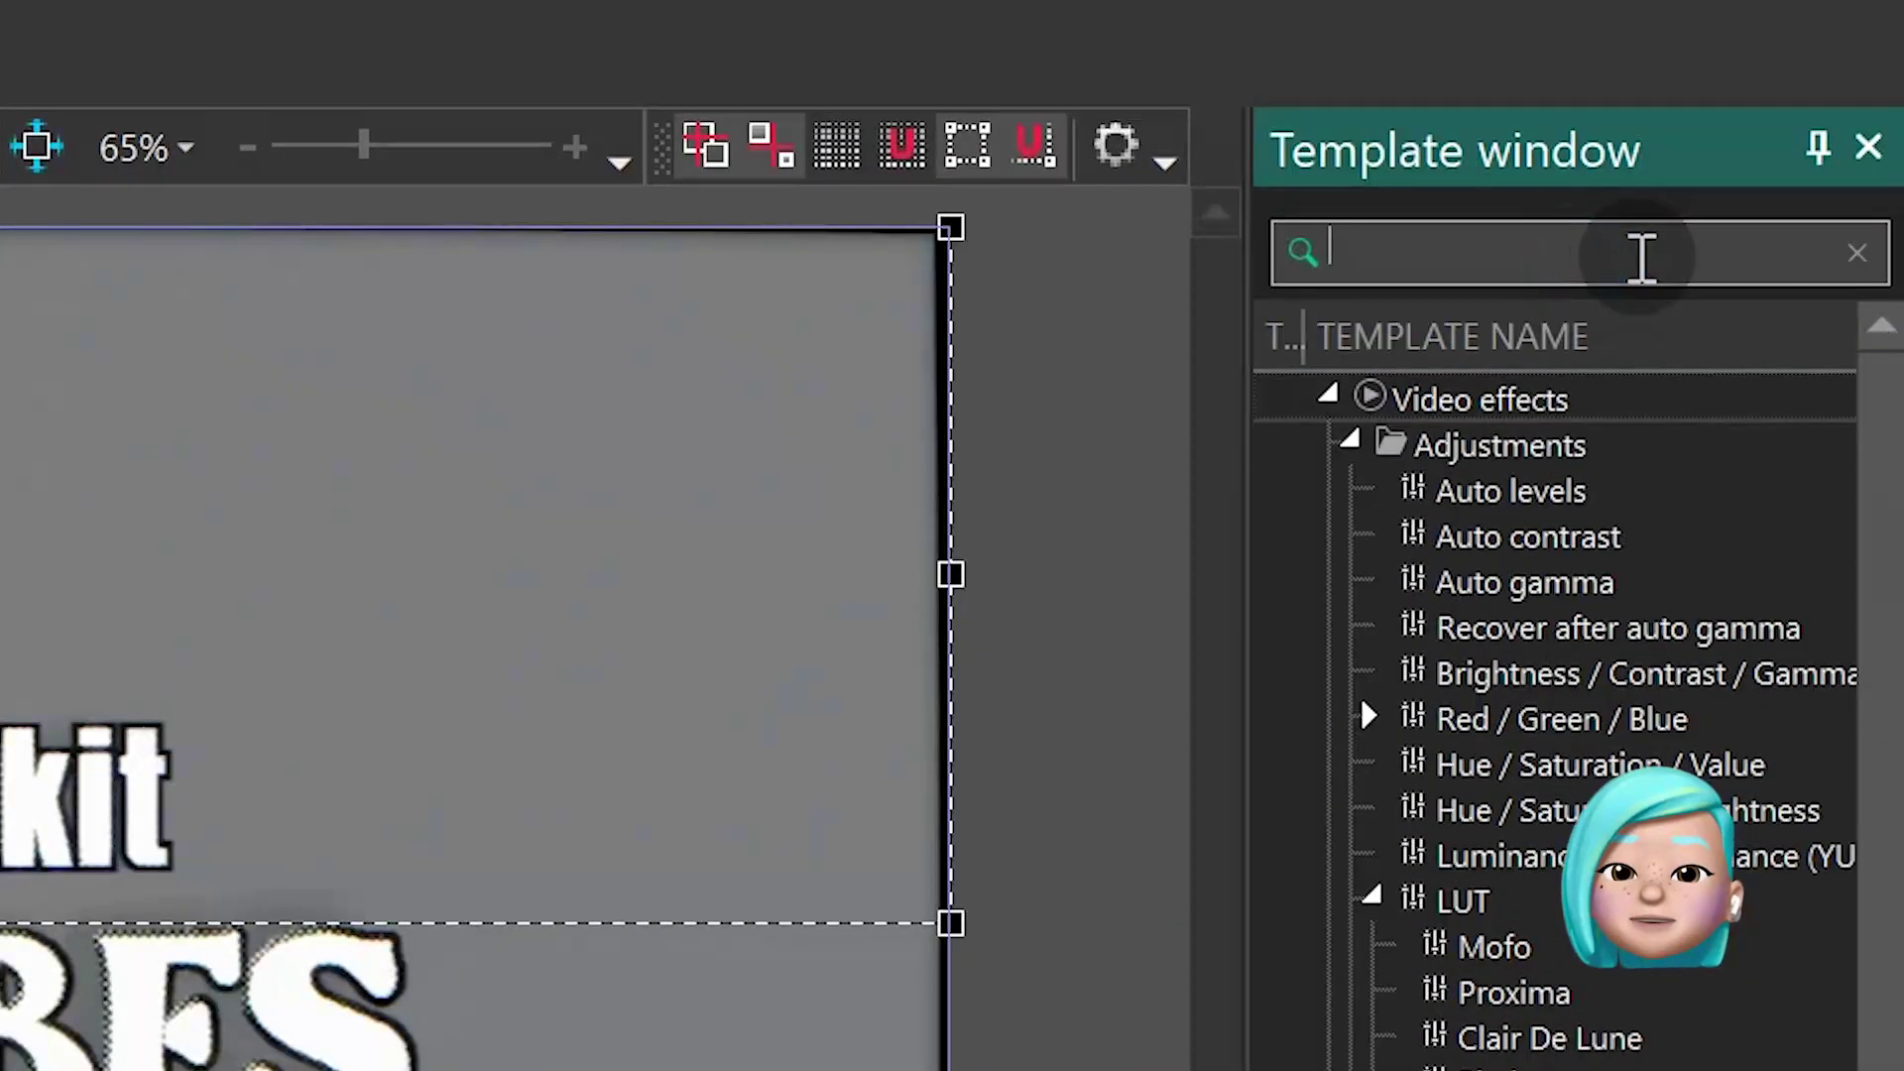
{"action": "type", "text": "mirror"}
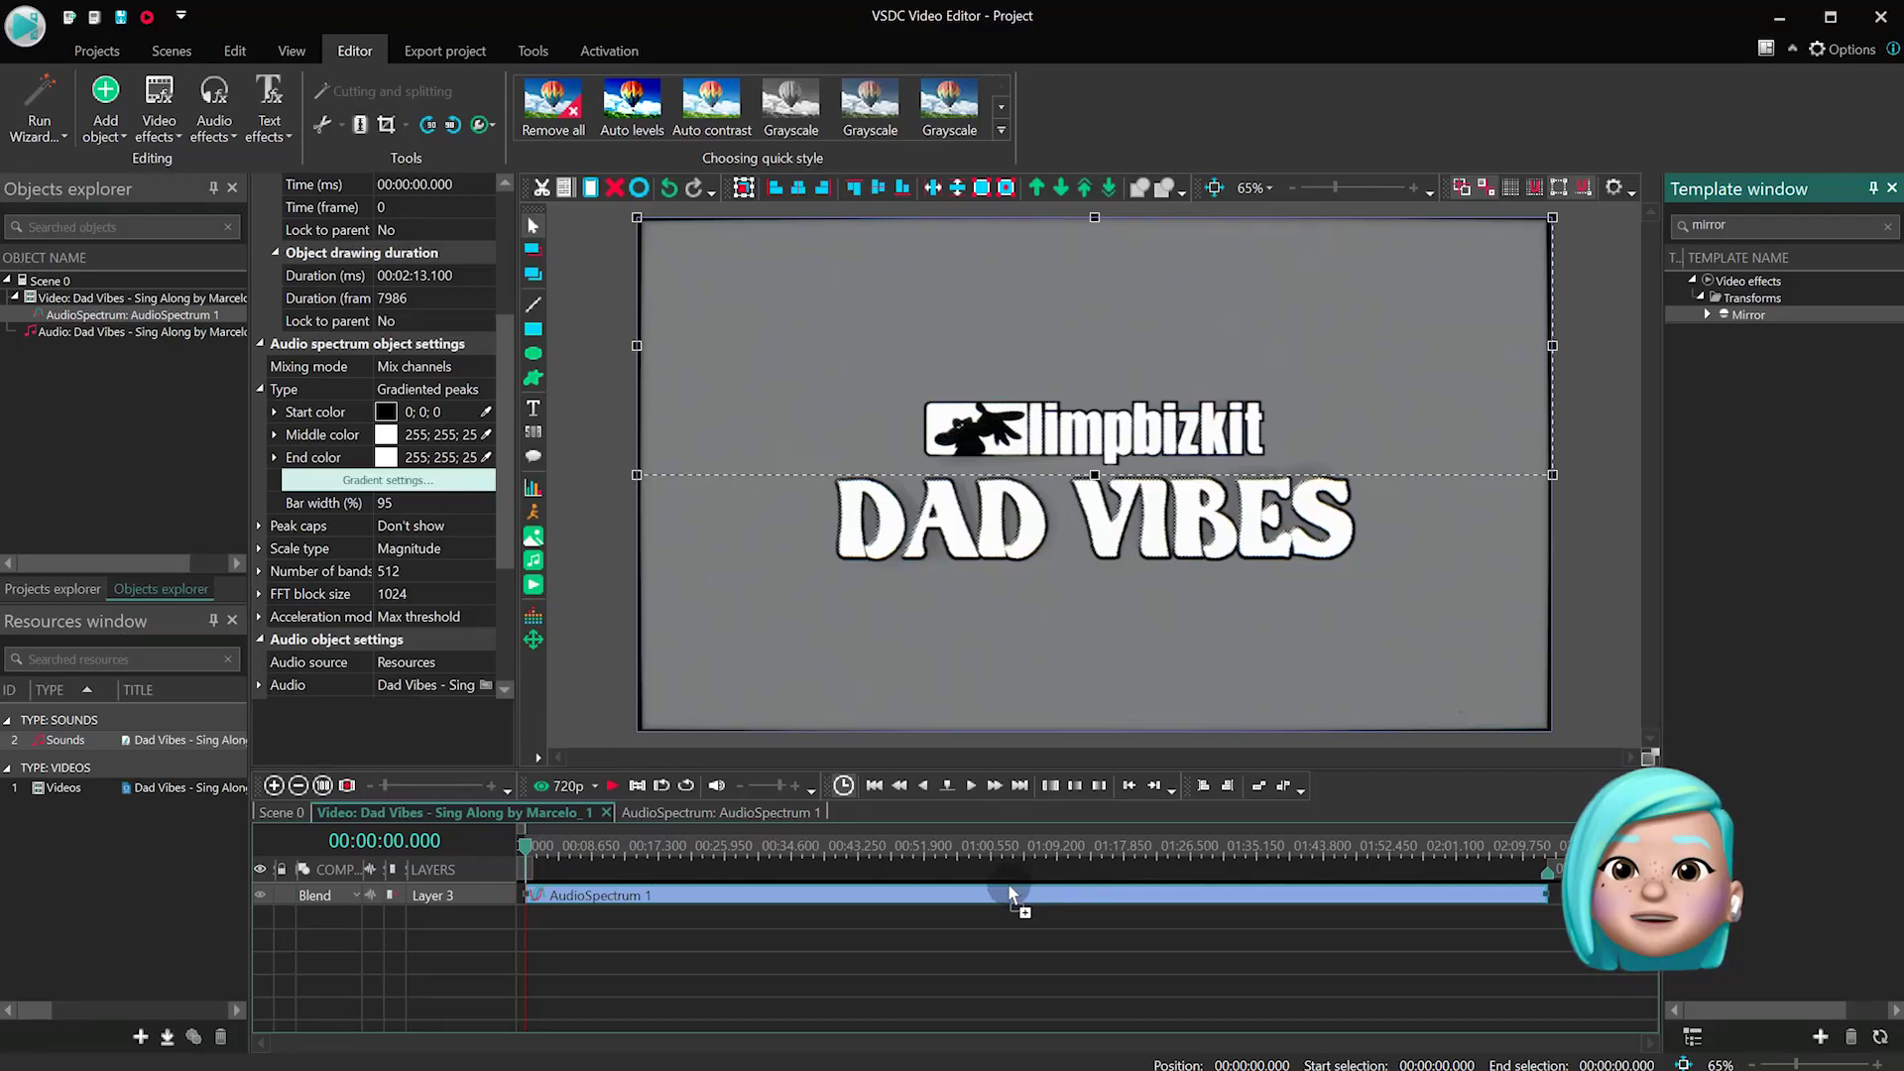
{"action": "left_click_drag", "start_coordinate": [1011, 895], "coordinate": [975, 904]}
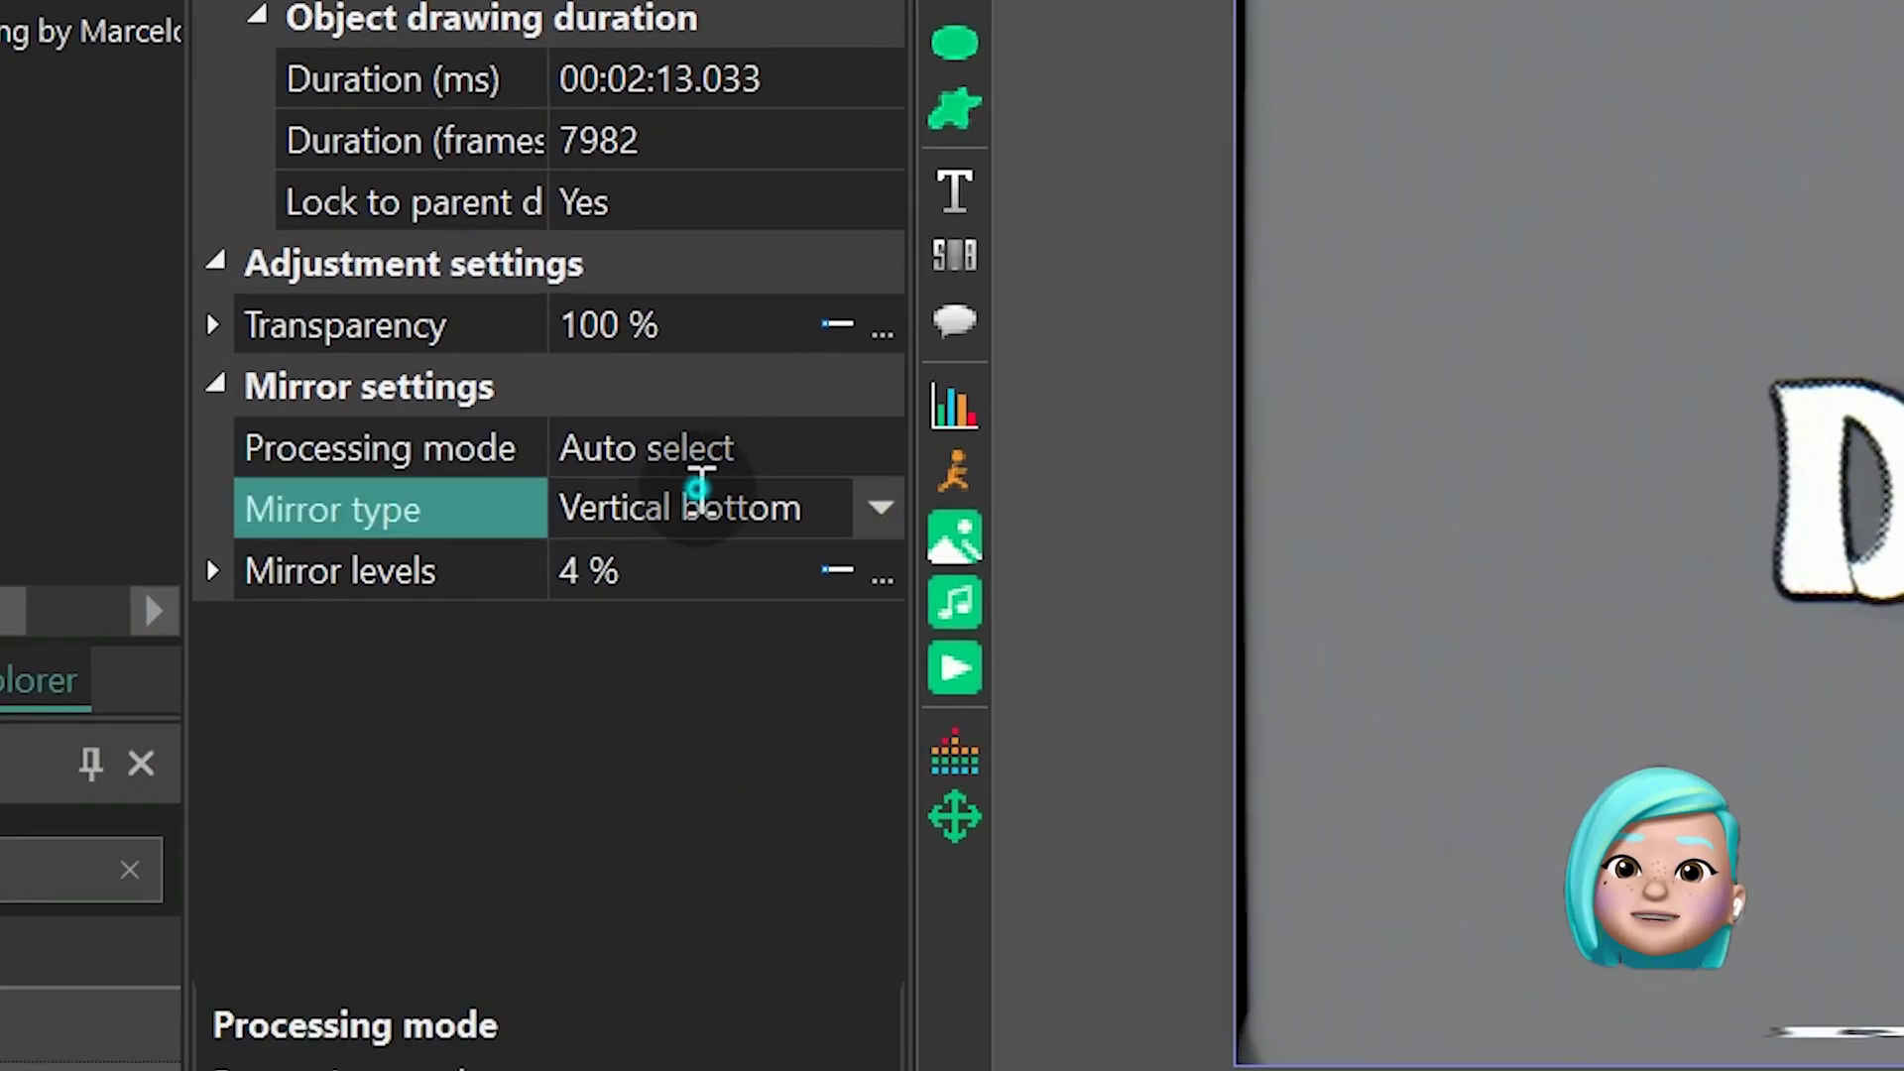
{"action": "left_click", "coordinate": [430, 545]}
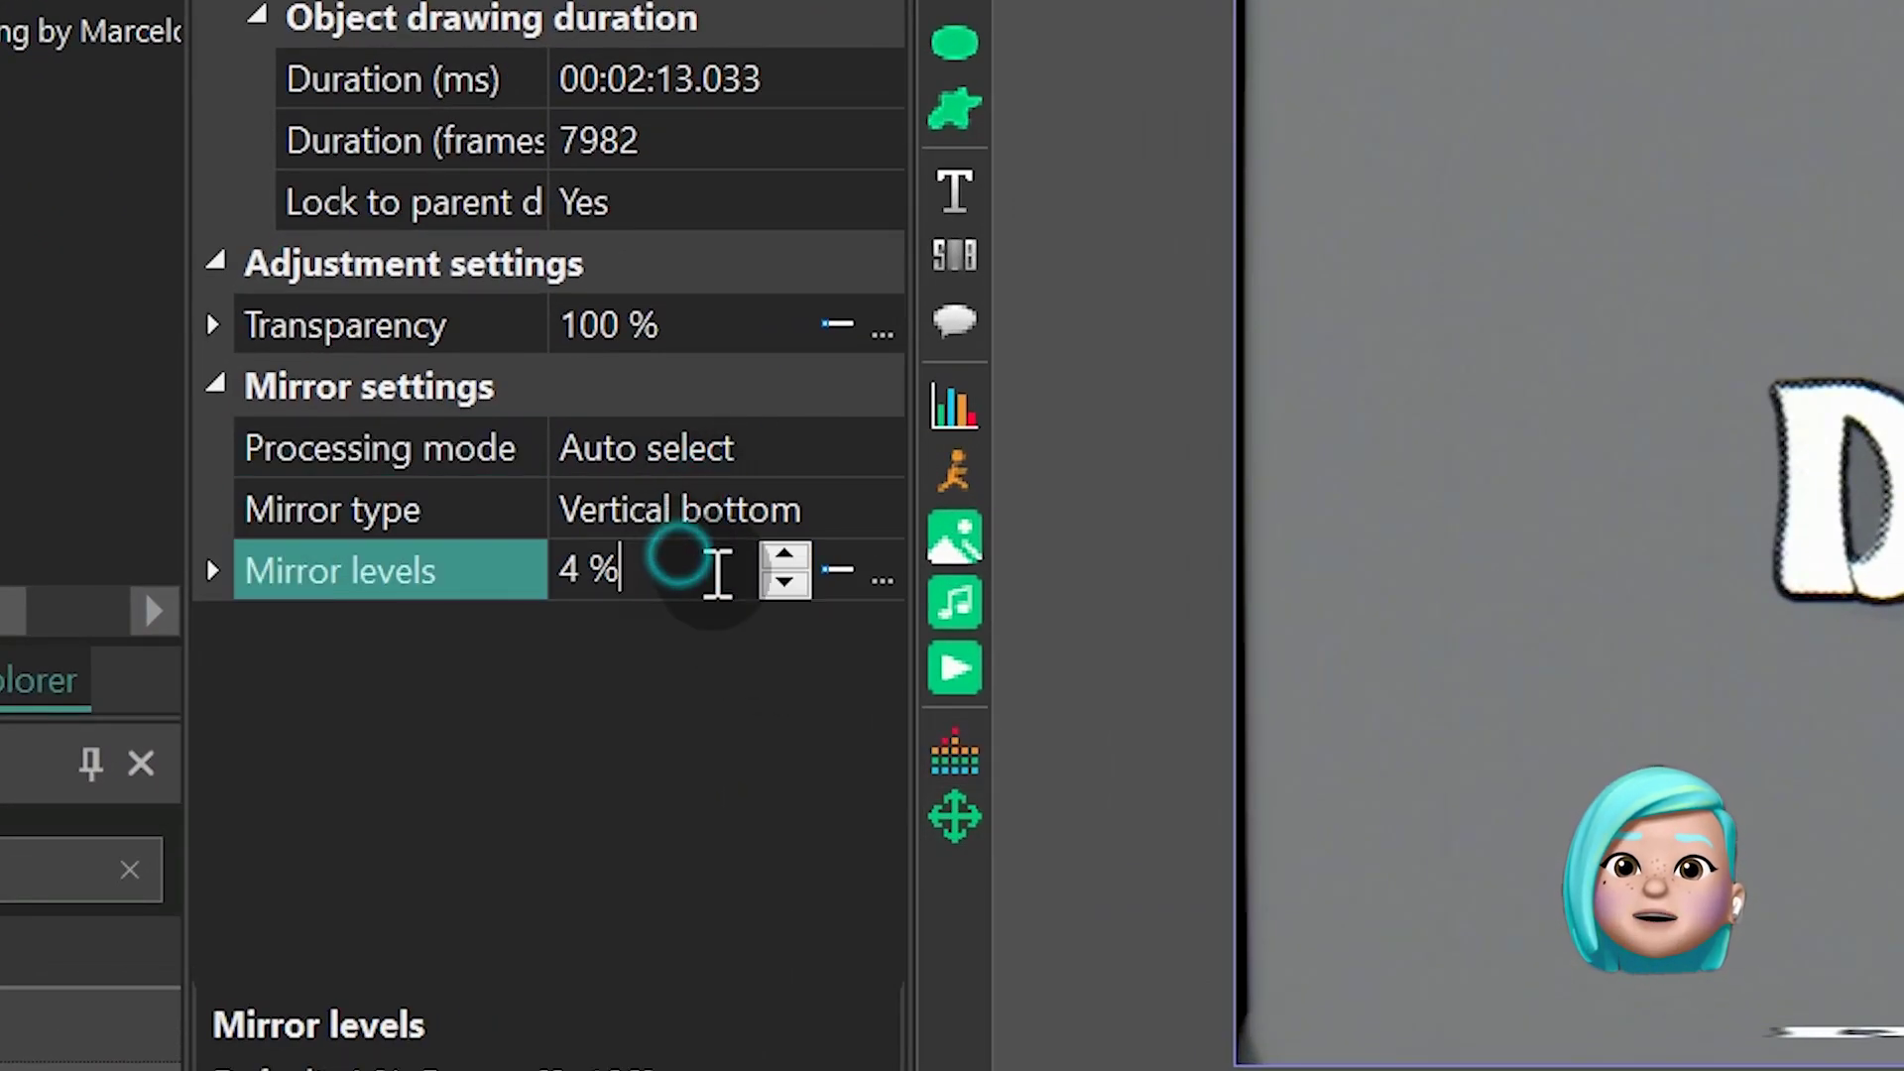
{"action": "left_click", "coordinate": [447, 580]}
{"action": "type", "text": "50"}
{"action": "left_click", "coordinate": [447, 580]}
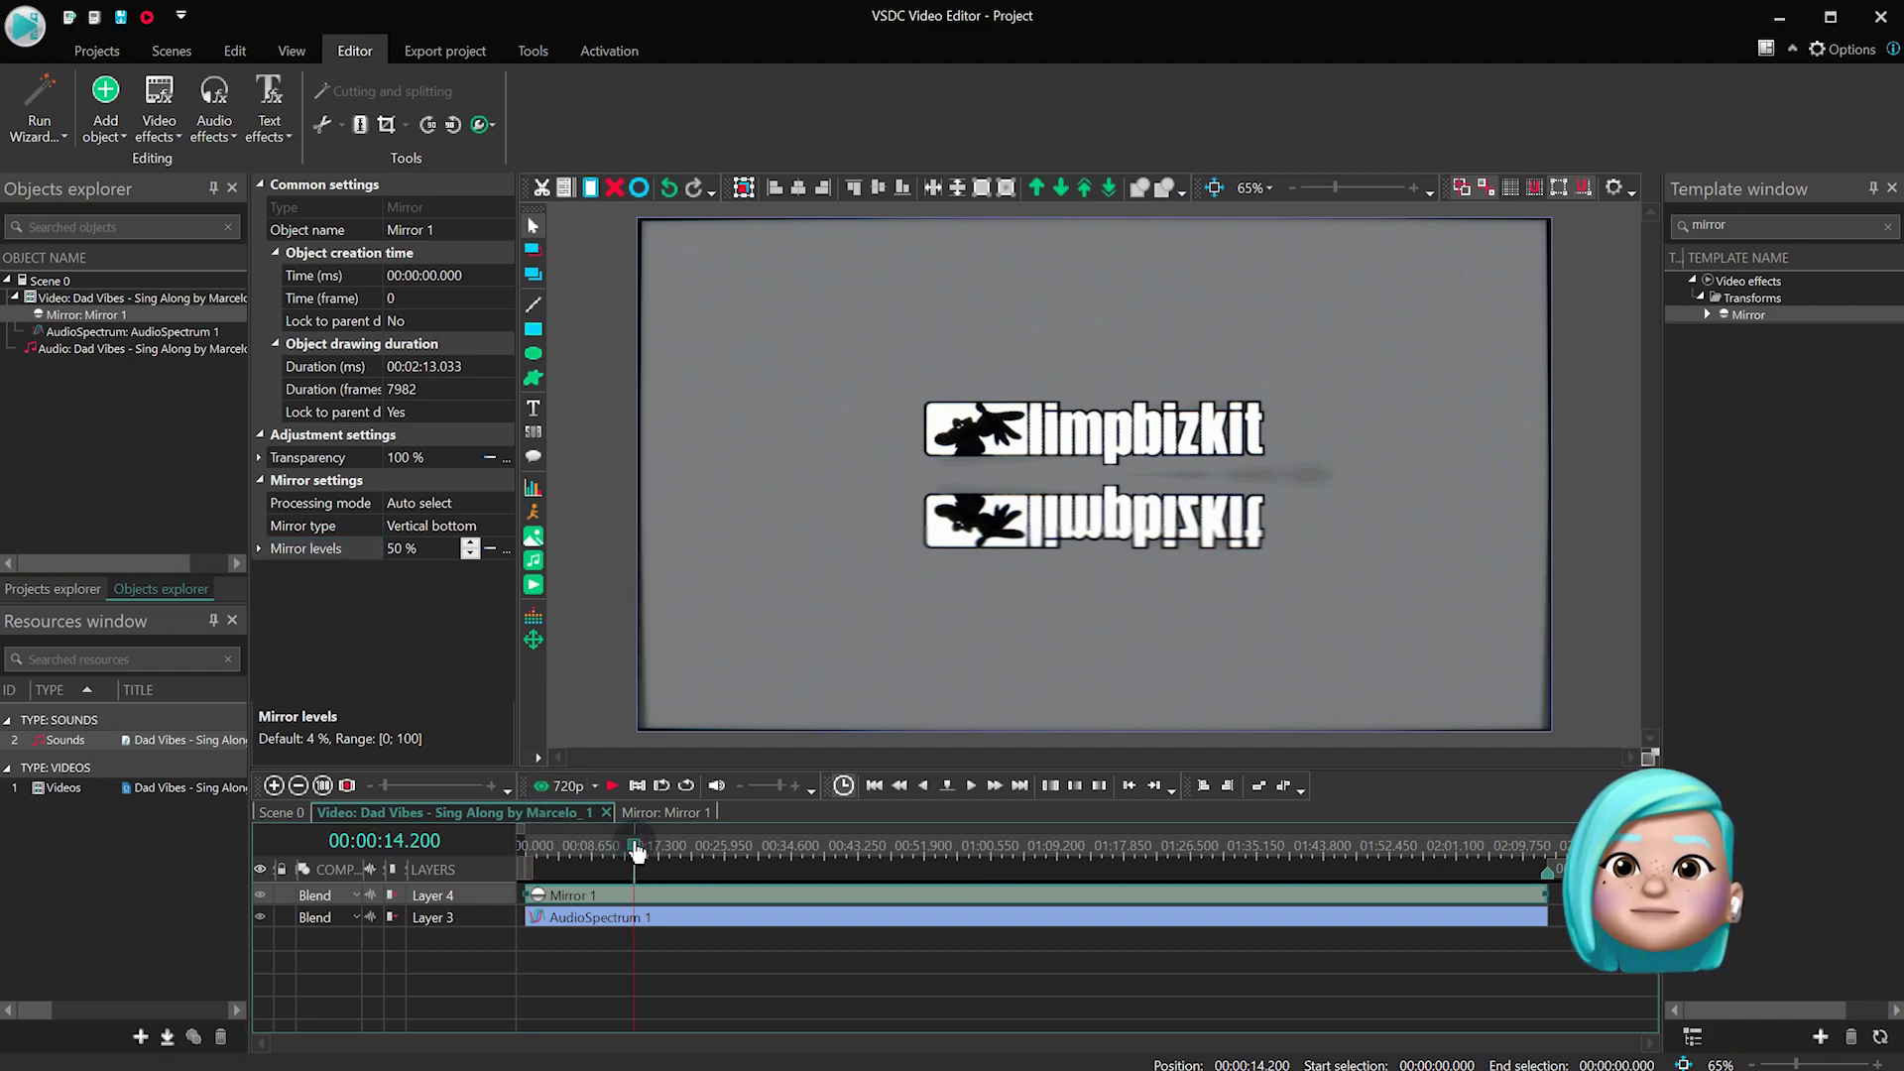
{"action": "left_click", "coordinate": [637, 851]}
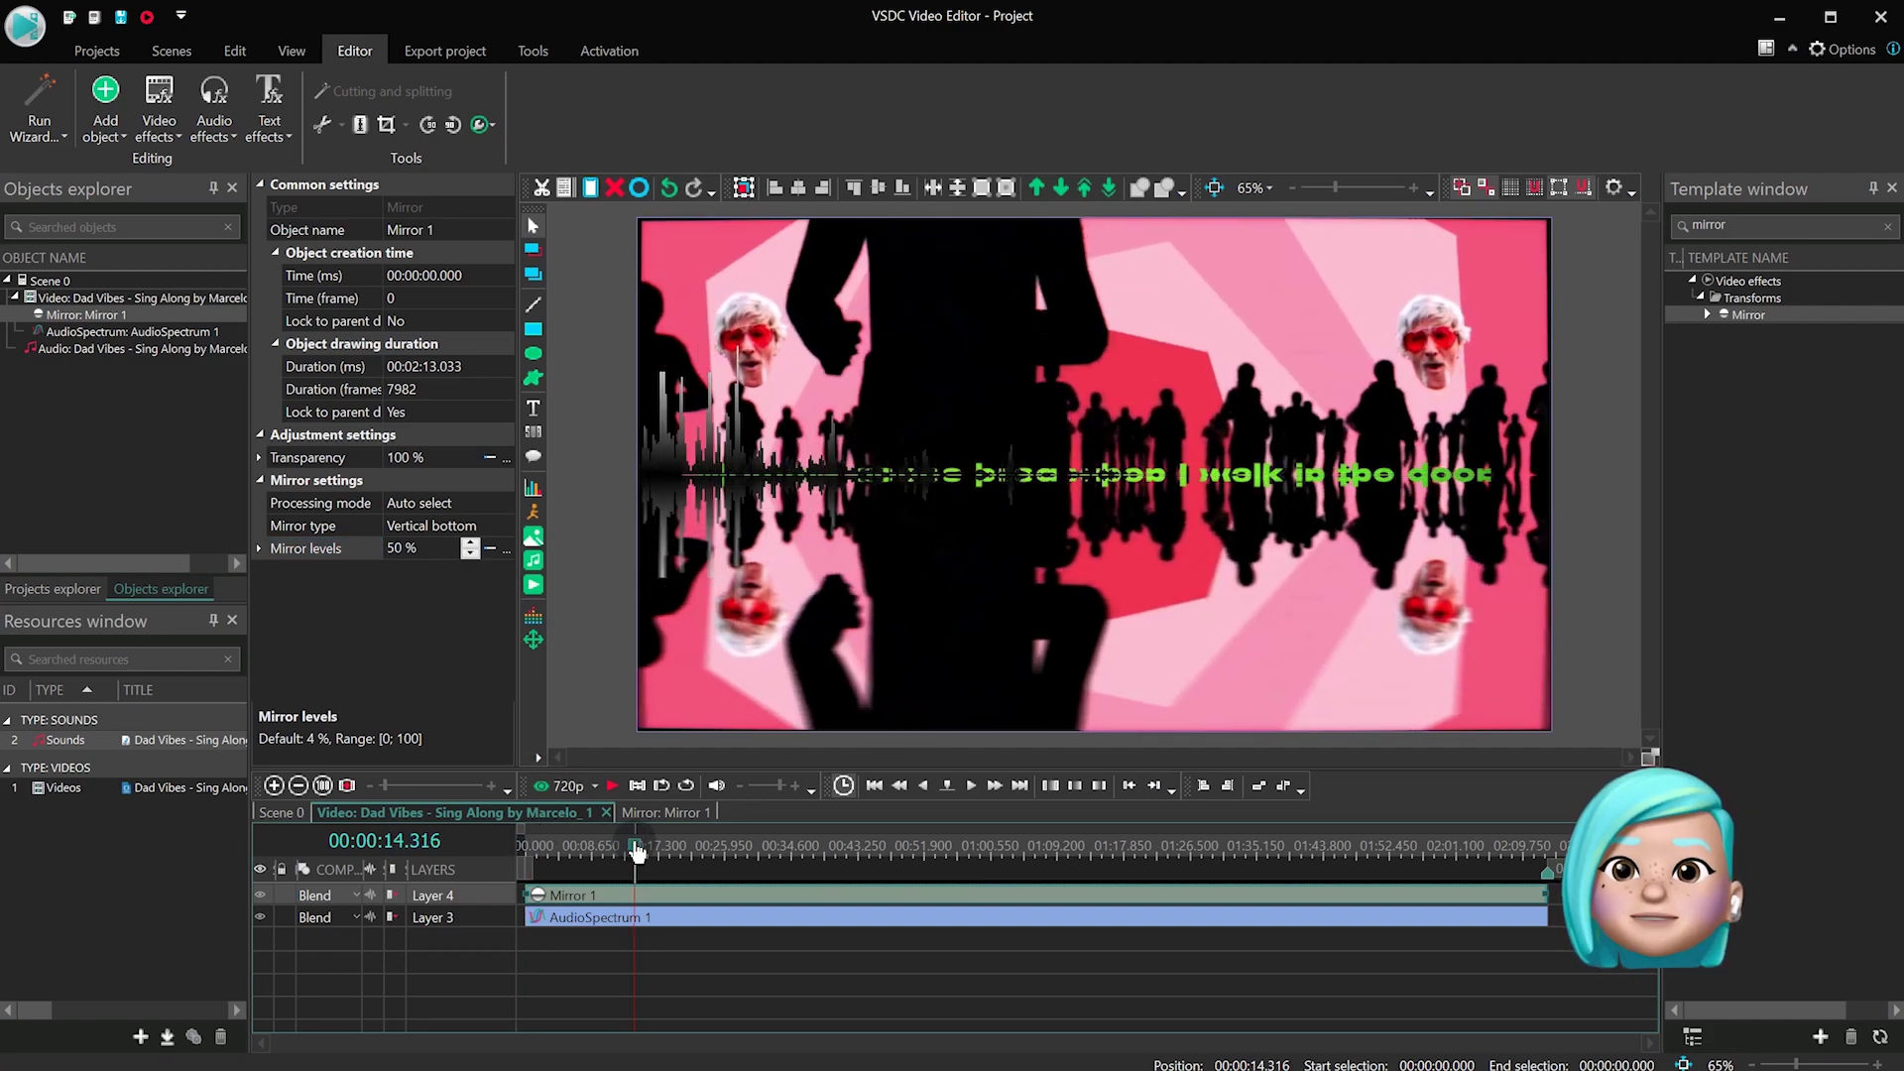
Set the AudioSpectrum 1 layer's blend mode to Inverted mask
{"action": "left_click", "coordinate": [547, 919]}
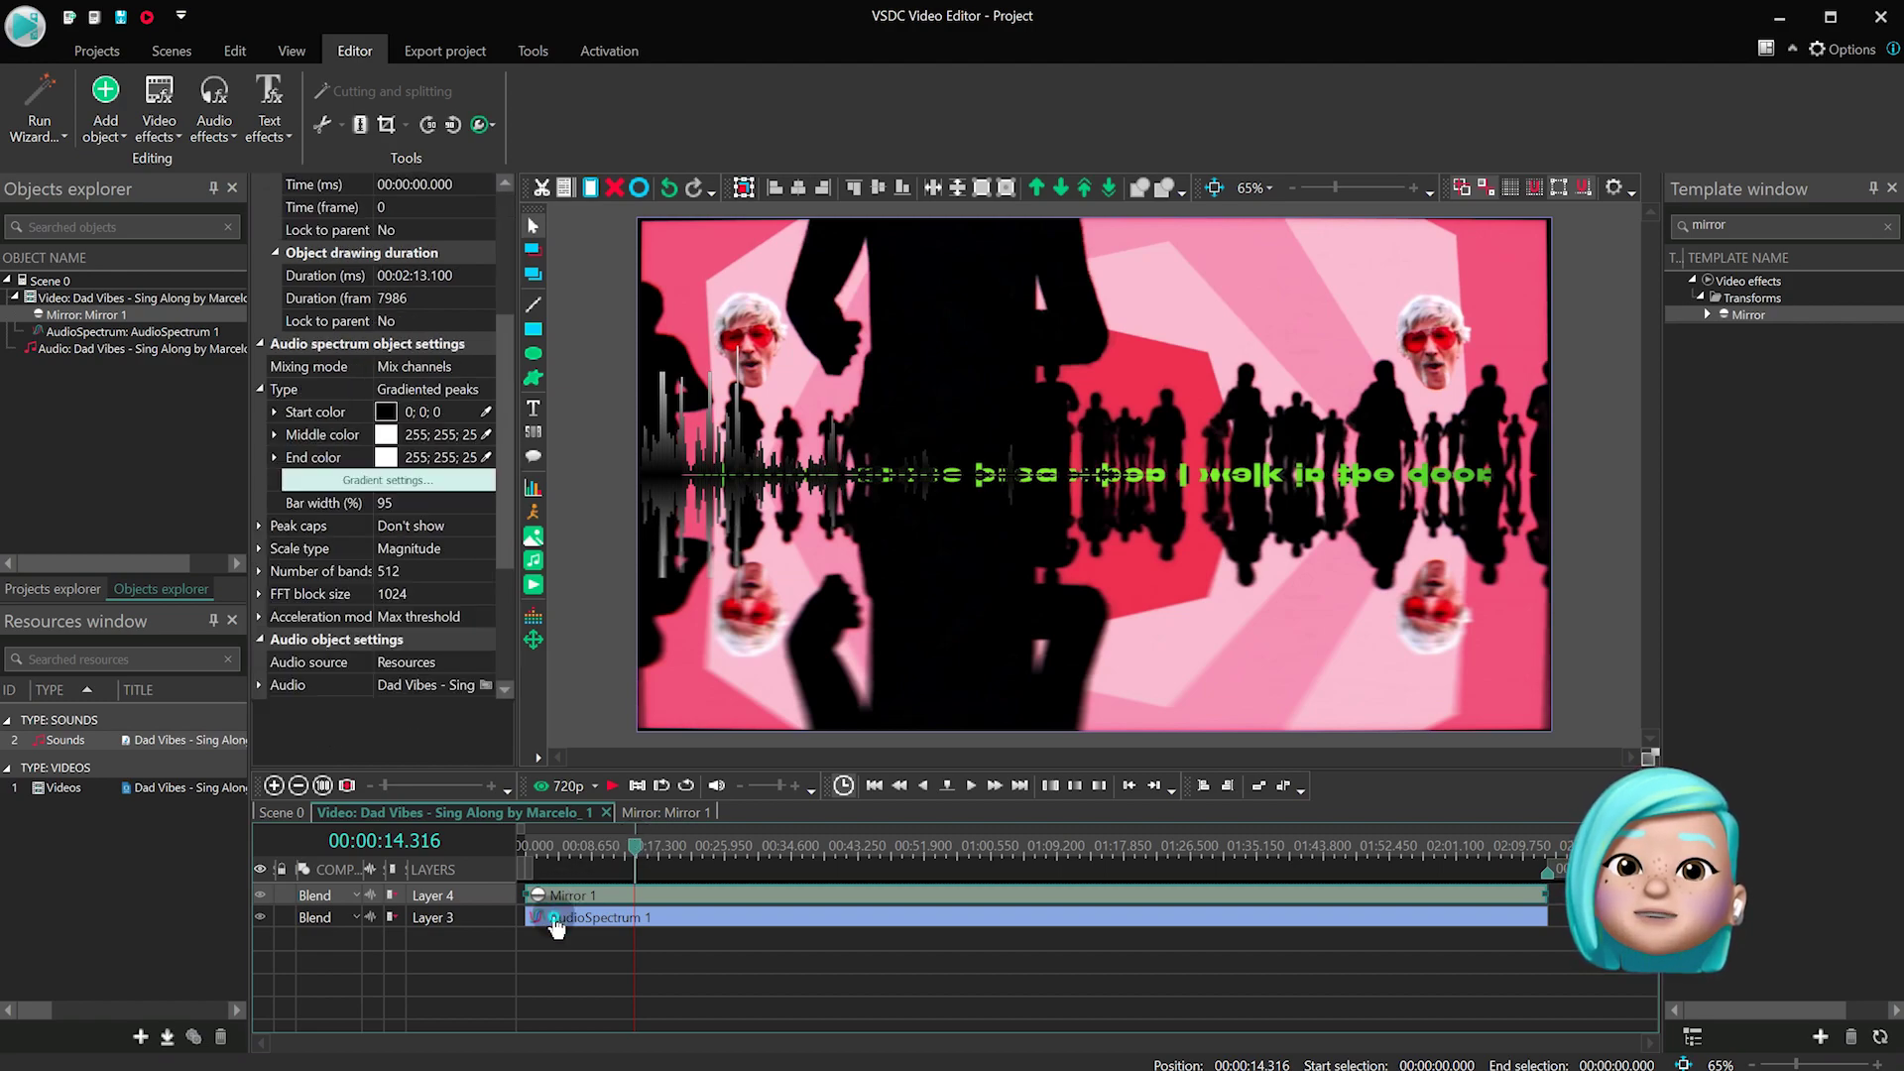
{"action": "left_click", "coordinate": [361, 918]}
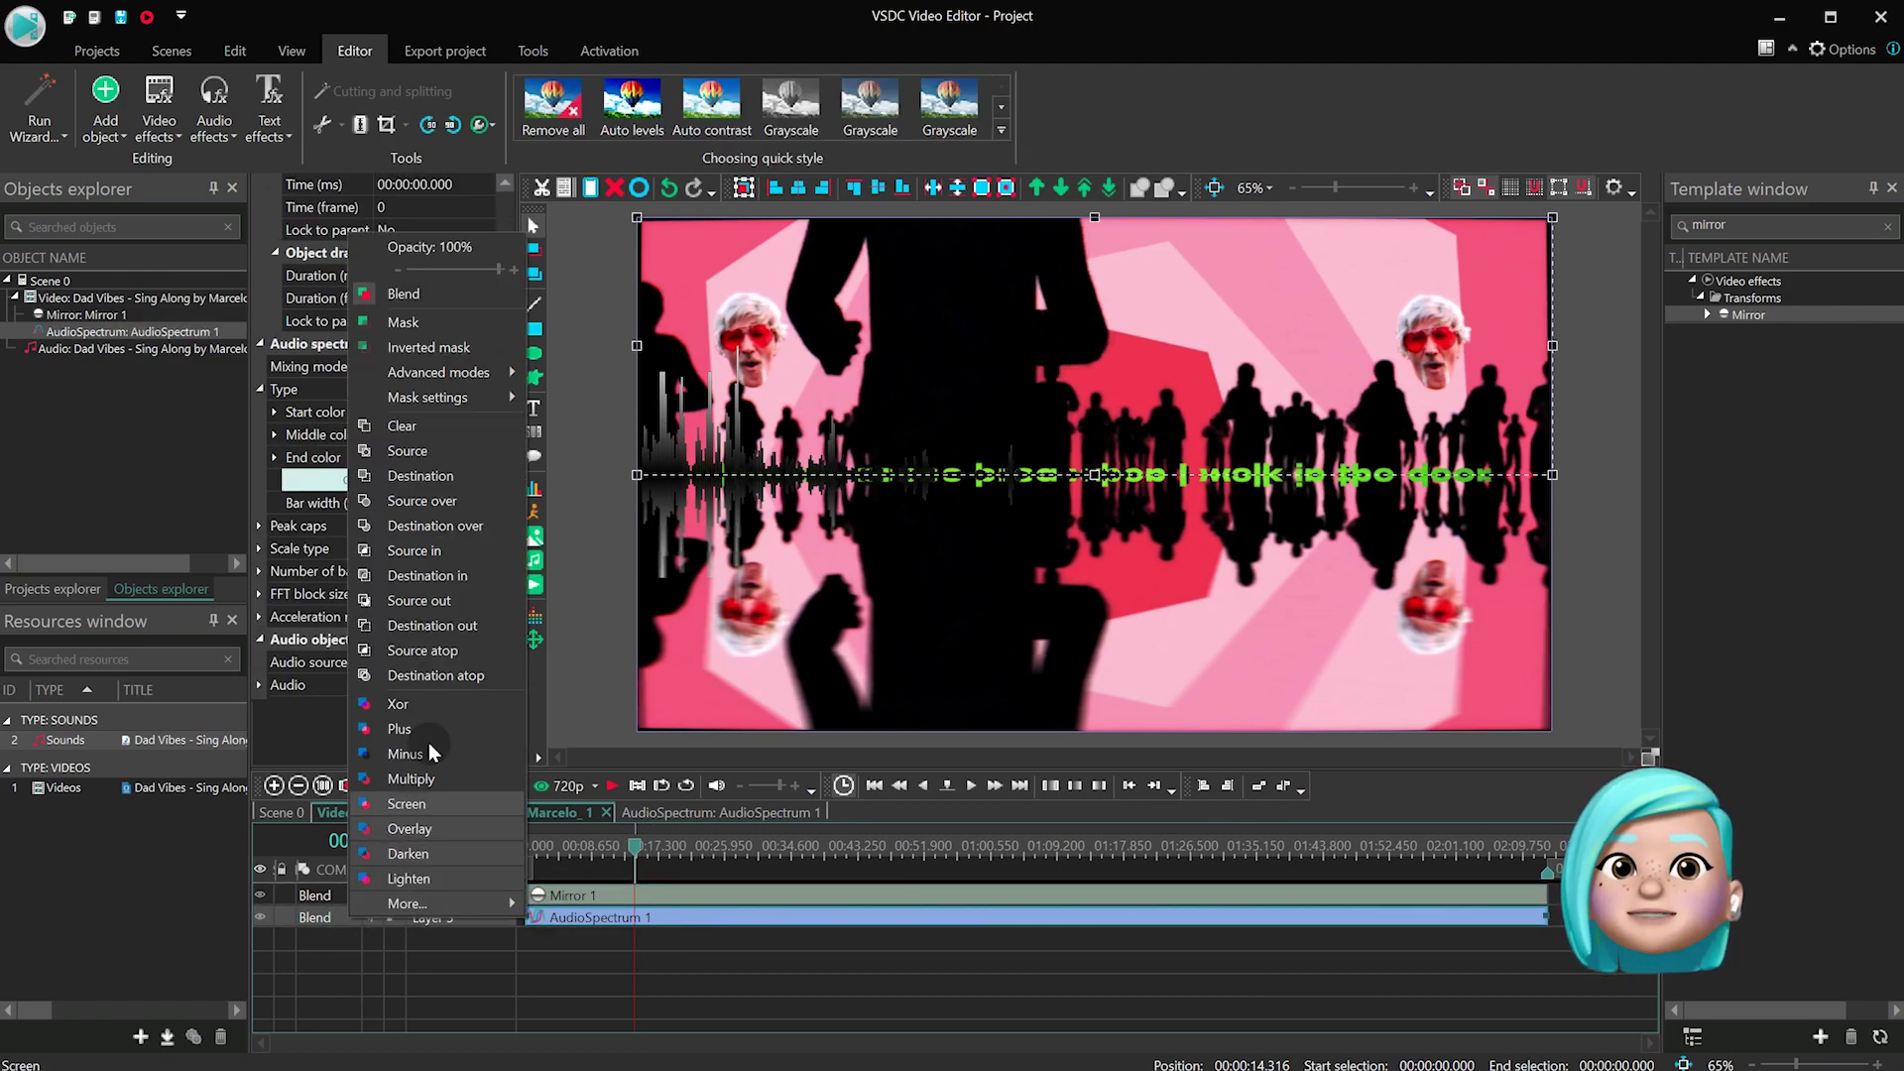
{"action": "left_click", "coordinate": [428, 346]}
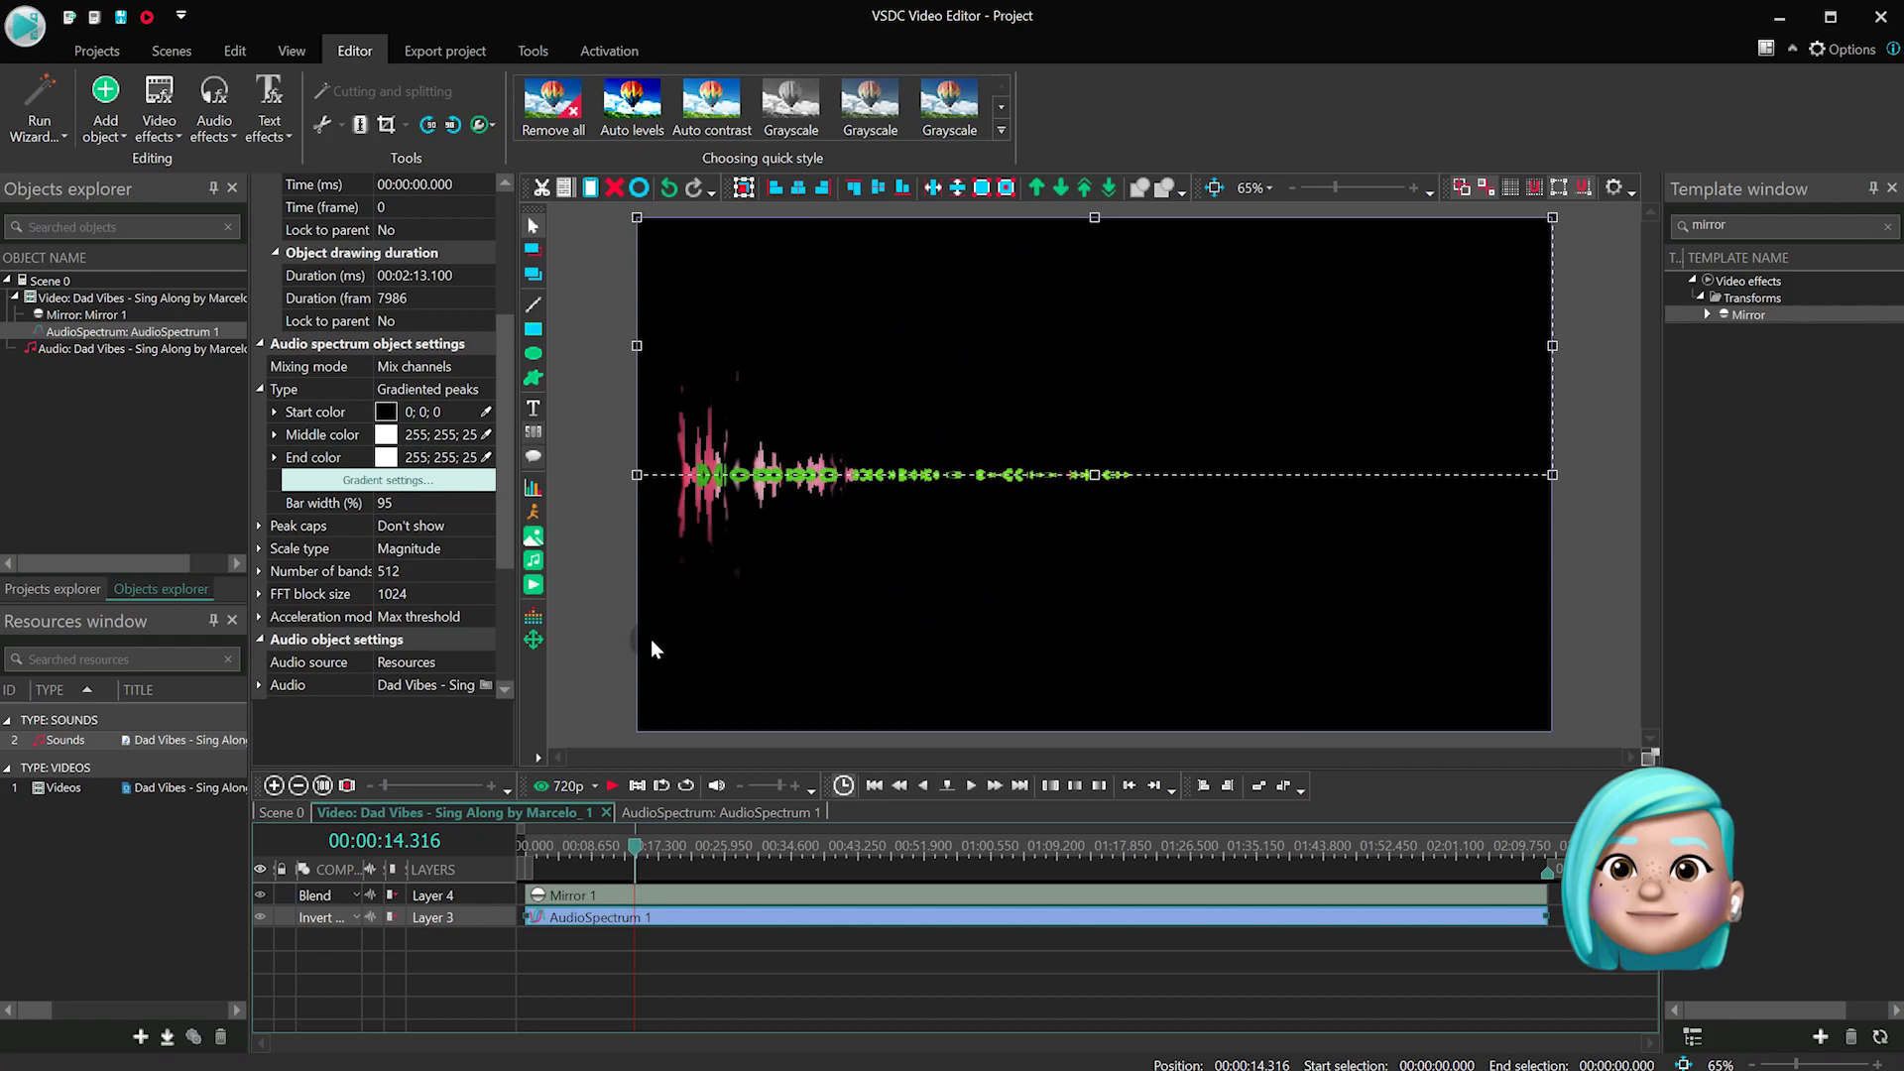